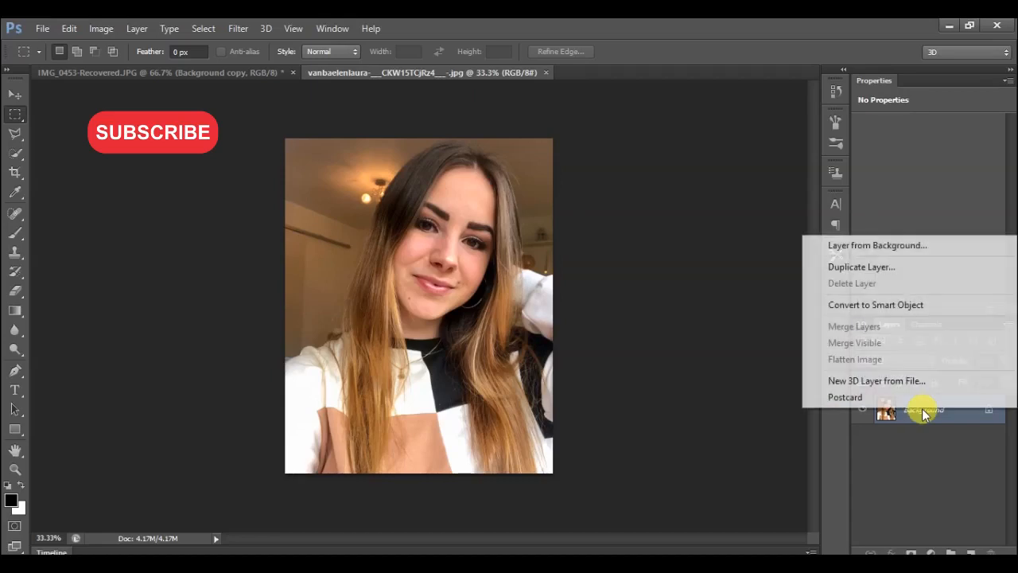
Convert the Background layer to a smart object and rename it "filter".
{"action": "left_click", "coordinate": [870, 307]}
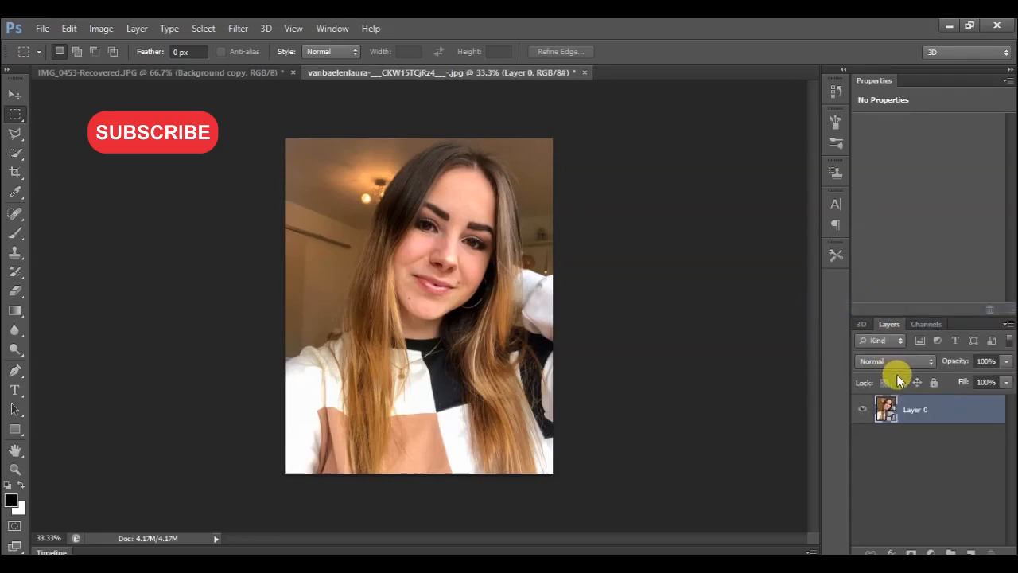
{"action": "double_click", "coordinate": [910, 412]}
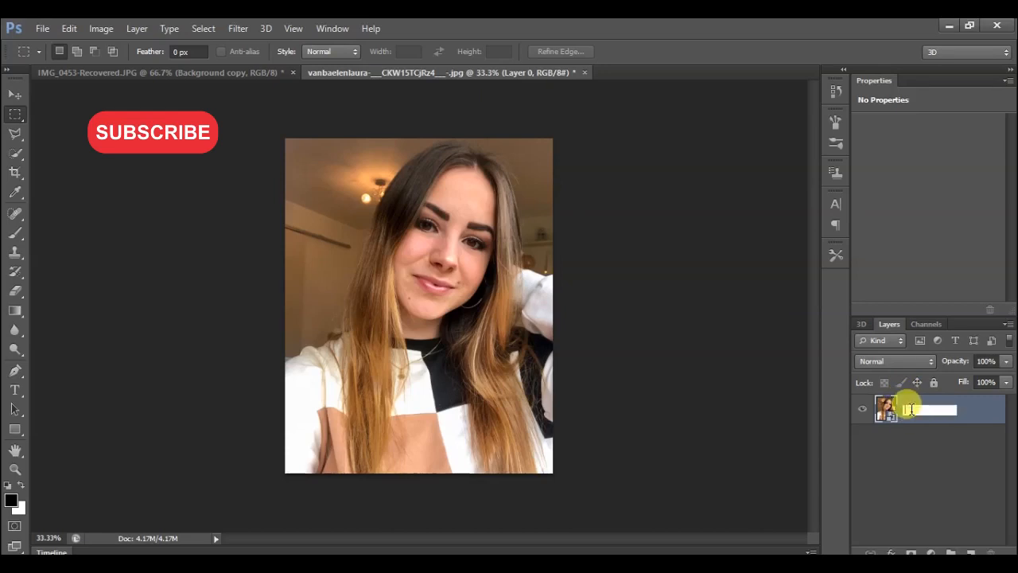
{"action": "type", "text": "Filter"}
{"action": "left_click", "coordinate": [965, 433]}
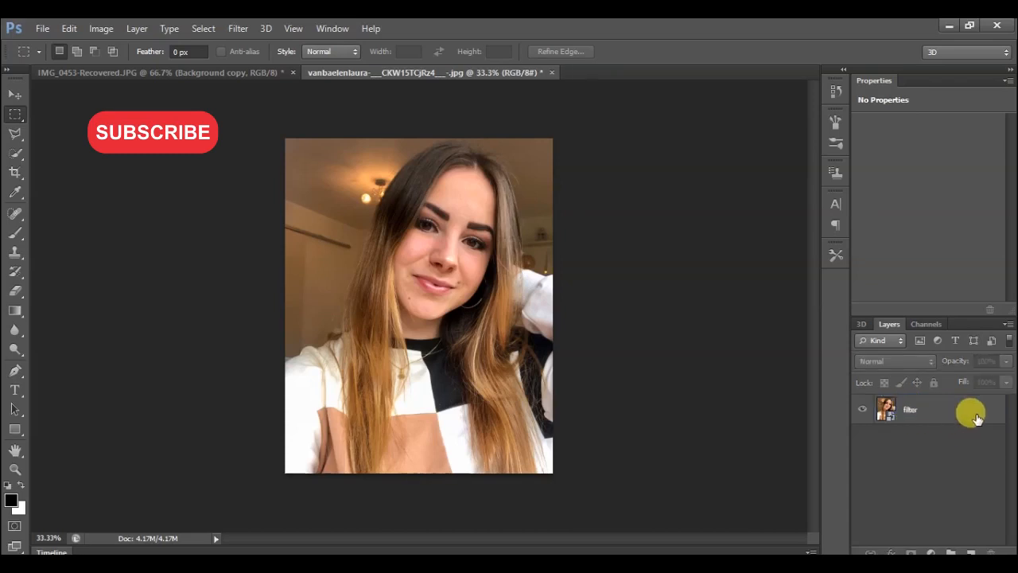
Duplicate the filter layer and rename the copy "shadow".
{"action": "right_click", "coordinate": [977, 419]}
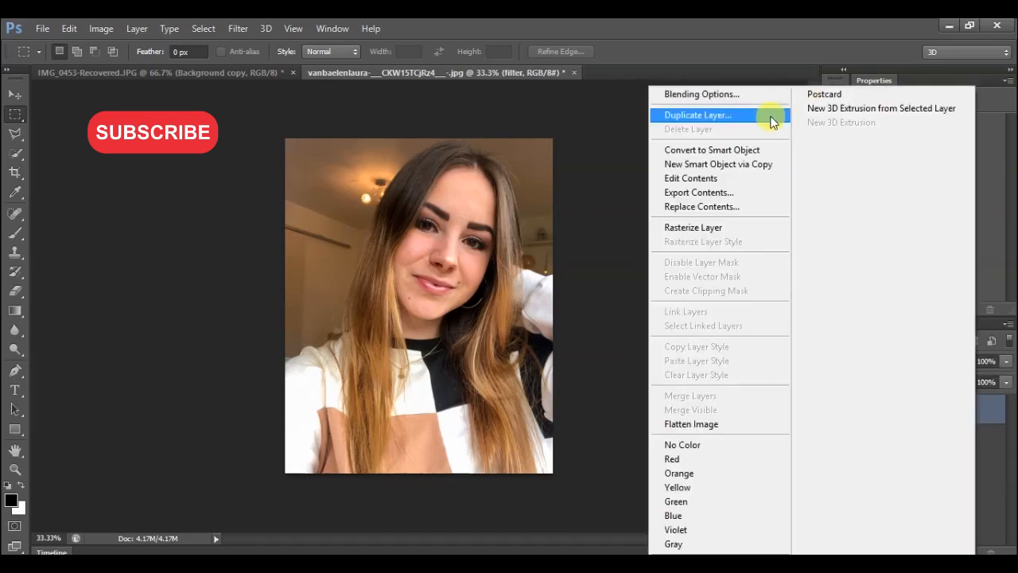
{"action": "left_click", "coordinate": [770, 116]}
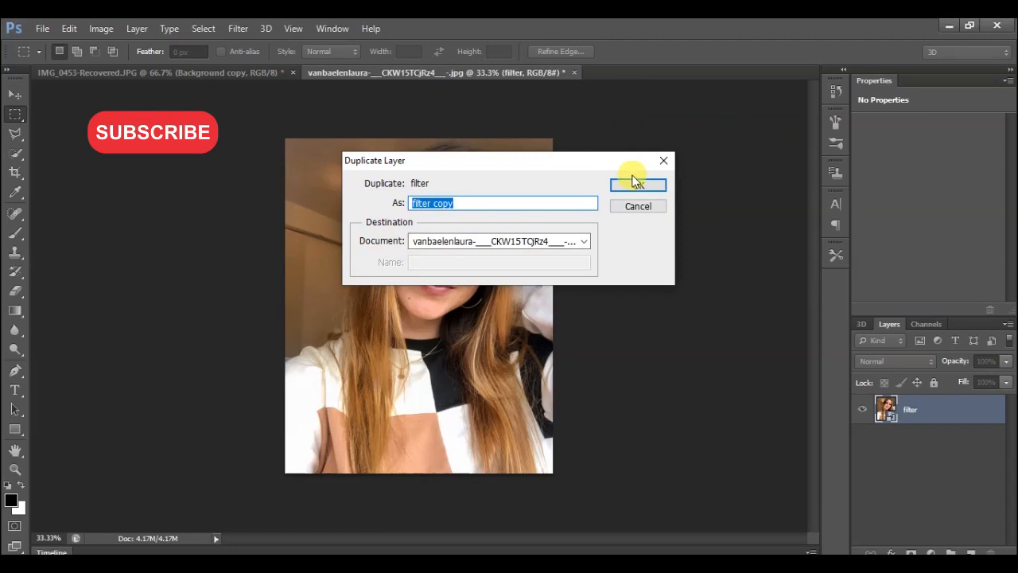
{"action": "left_click", "coordinate": [637, 187]}
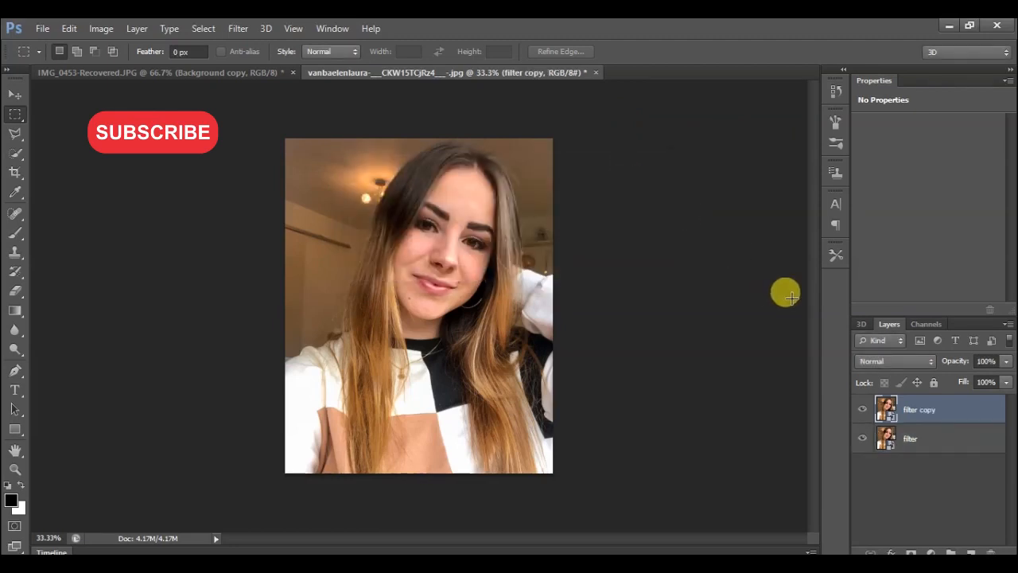
{"action": "left_click", "coordinate": [927, 436]}
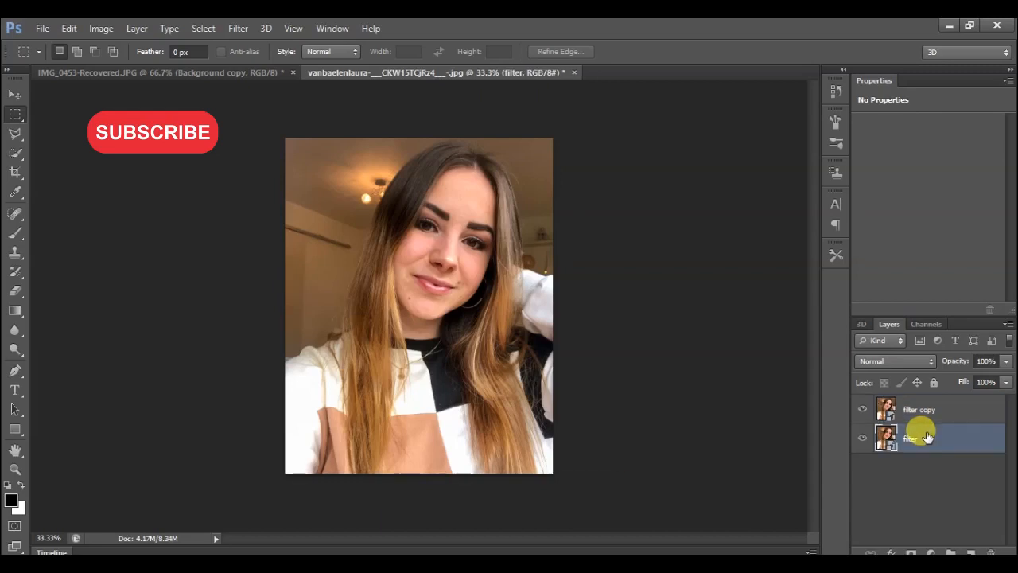
{"action": "double_click", "coordinate": [923, 411]}
{"action": "type", "text": "s"}
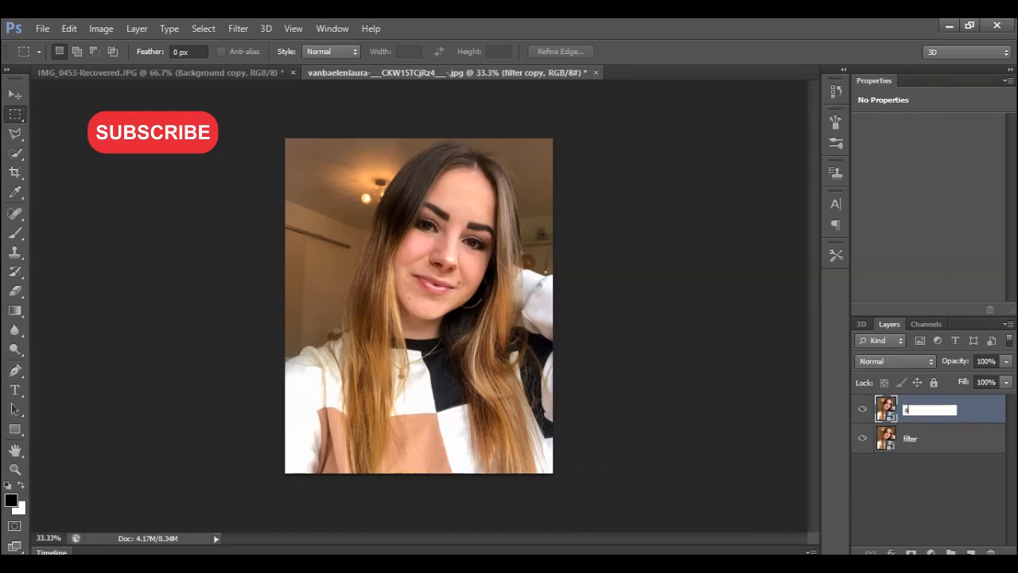
{"action": "type", "text": "hado"}
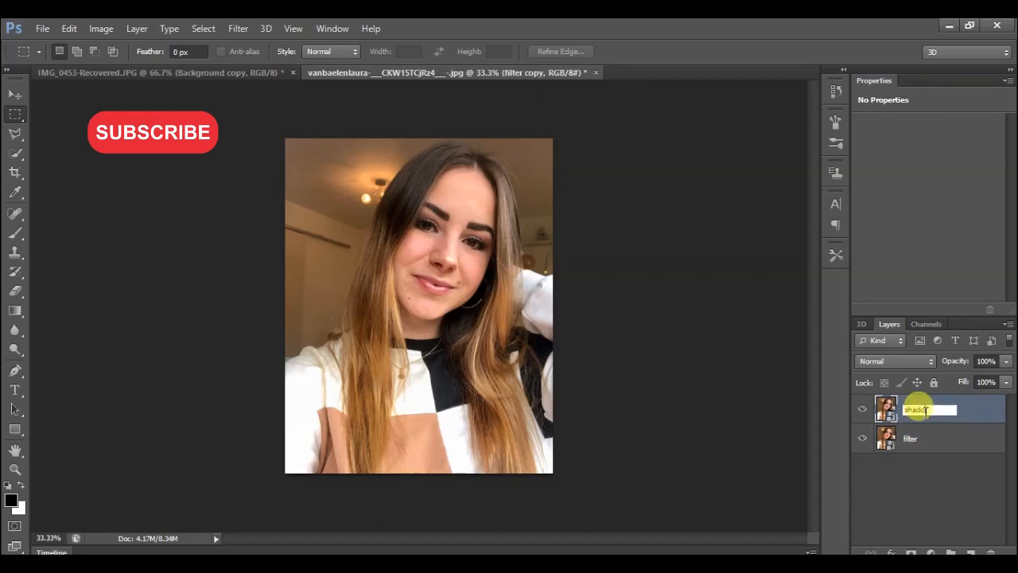
{"action": "type", "text": "w"}
{"action": "key", "text": "Return"}
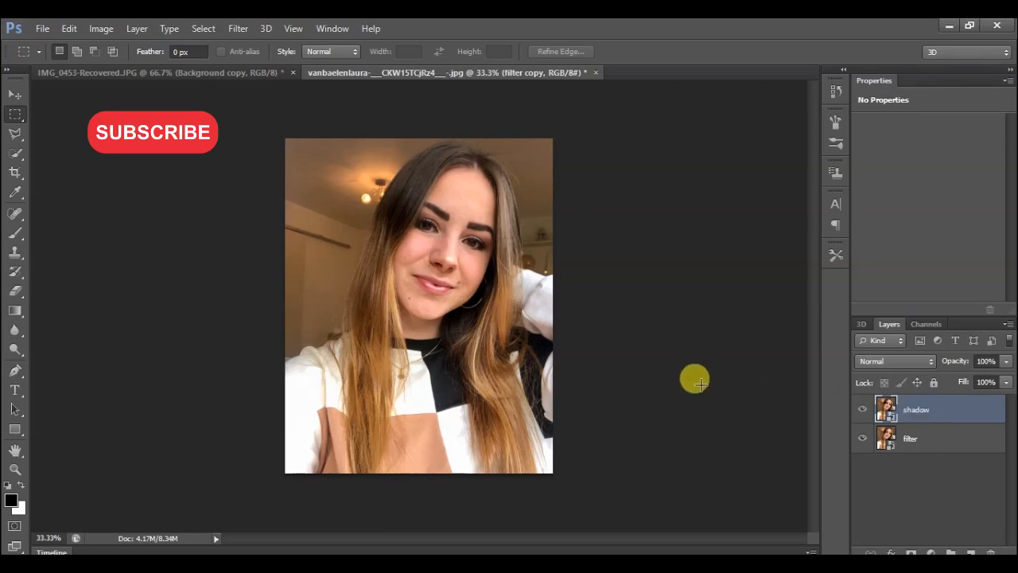
Hide the shadow layer and apply a Gaussian Blur with a 1.7 pixel radius to the filter layer.
{"action": "left_click", "coordinate": [859, 410]}
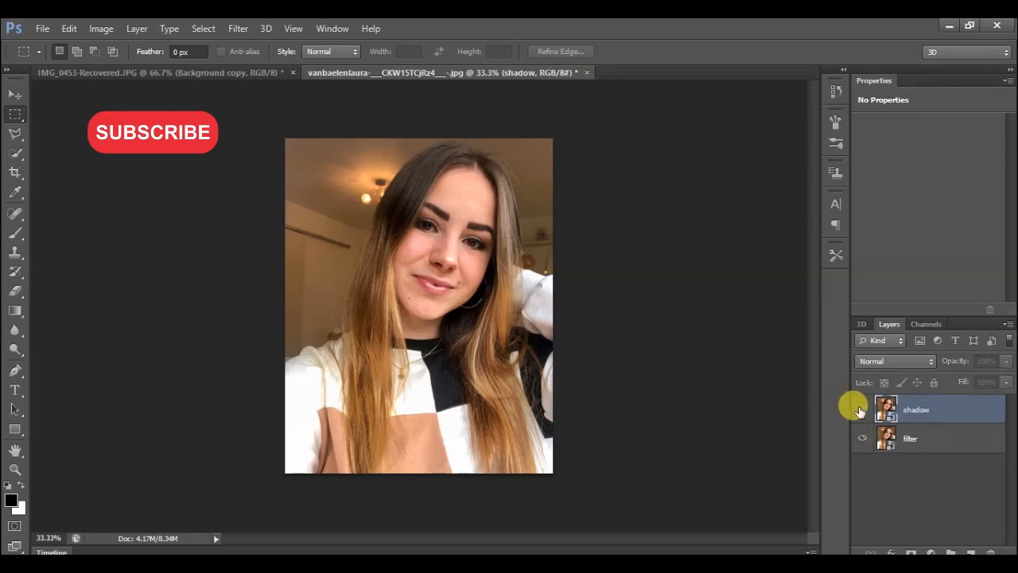
{"action": "left_click", "coordinate": [911, 440]}
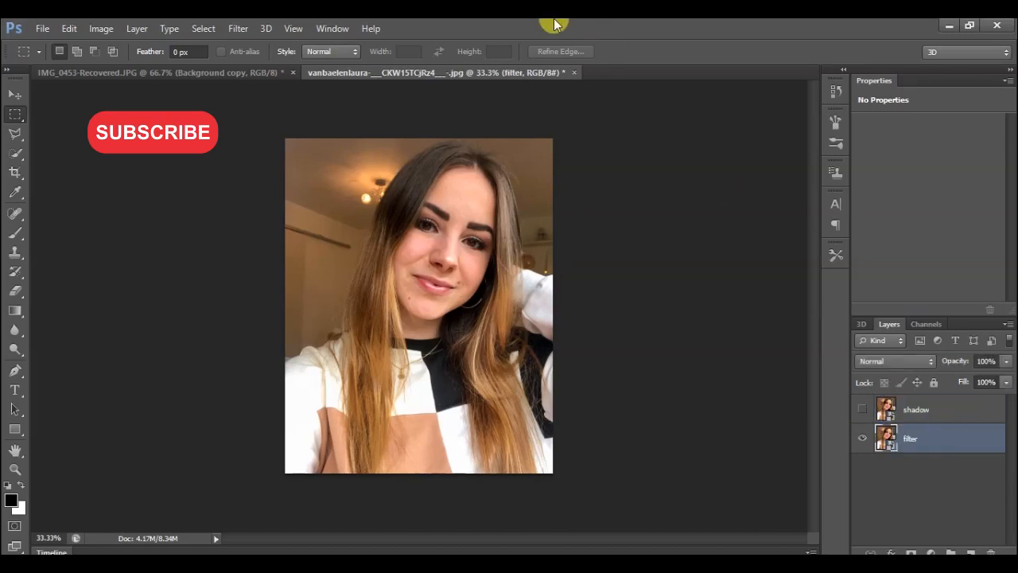
{"action": "left_click", "coordinate": [241, 28]}
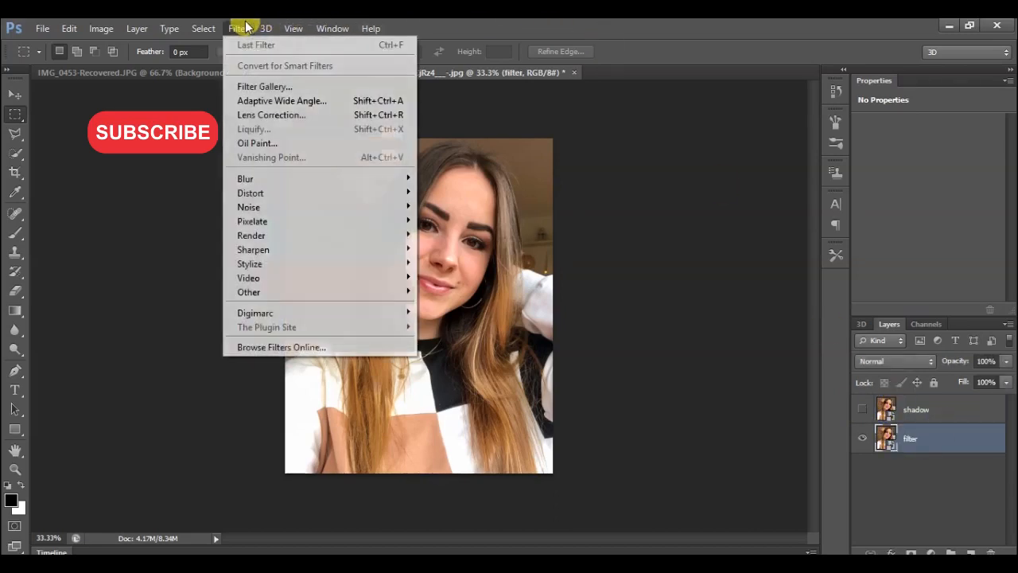
{"action": "mouse_move", "coordinate": [366, 179]}
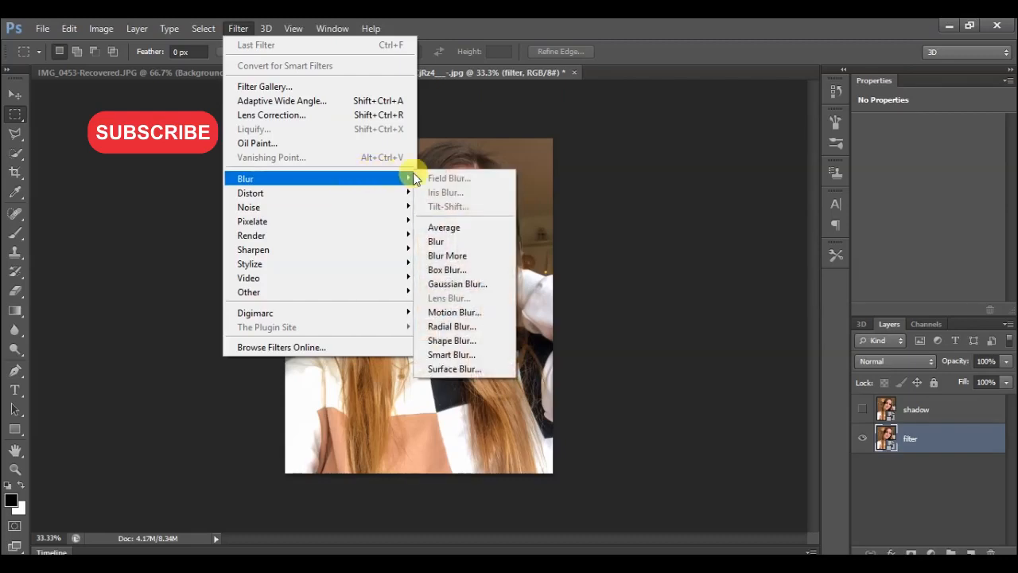
{"action": "left_click", "coordinate": [467, 284]}
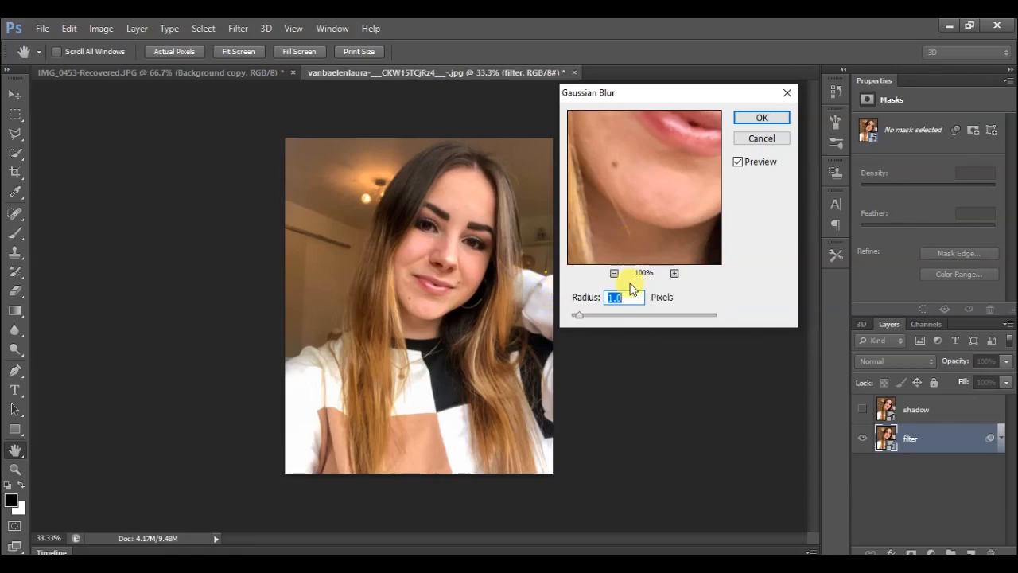
{"action": "left_click_drag", "start_coordinate": [583, 319], "coordinate": [608, 322]}
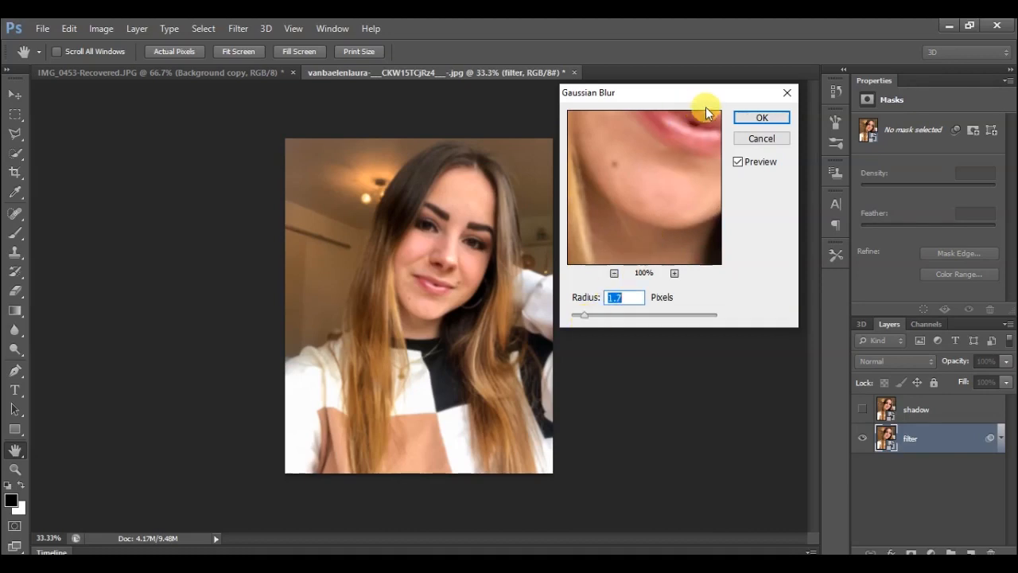
{"action": "left_click", "coordinate": [750, 119]}
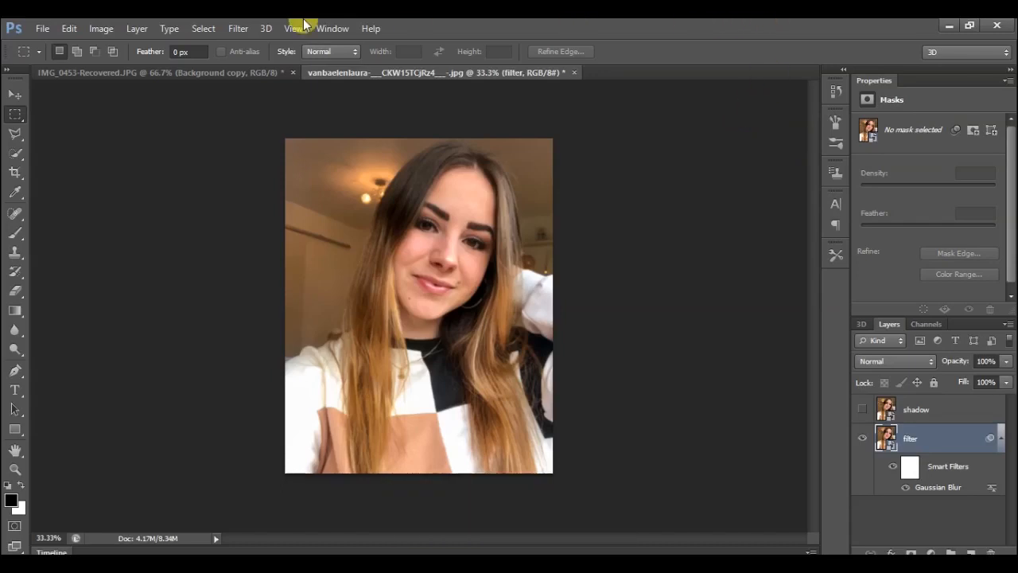
Apply a High Pass filter with a 0.9 pixel radius to the filter layer.
{"action": "left_click", "coordinate": [240, 28]}
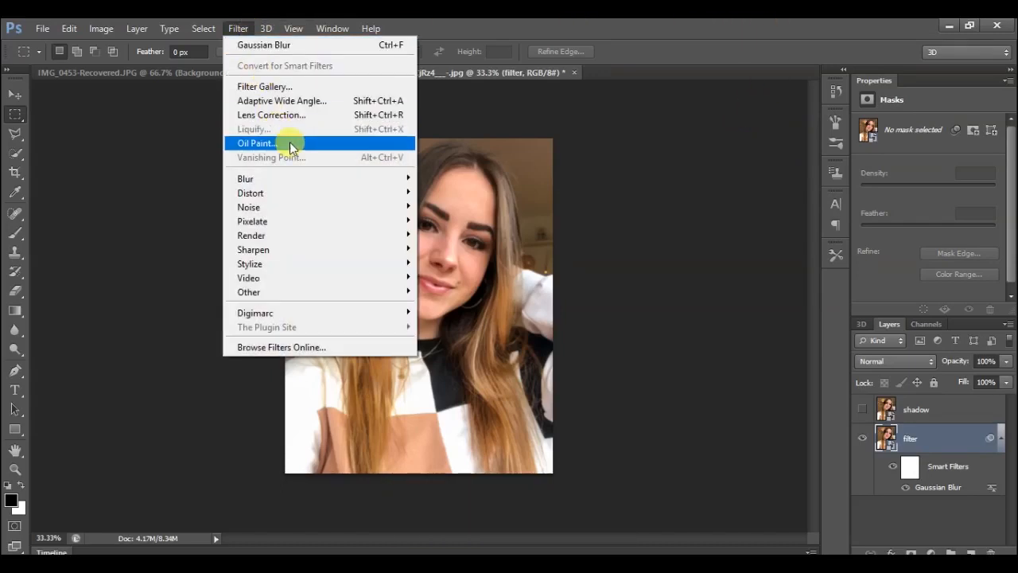
{"action": "mouse_move", "coordinate": [373, 278]}
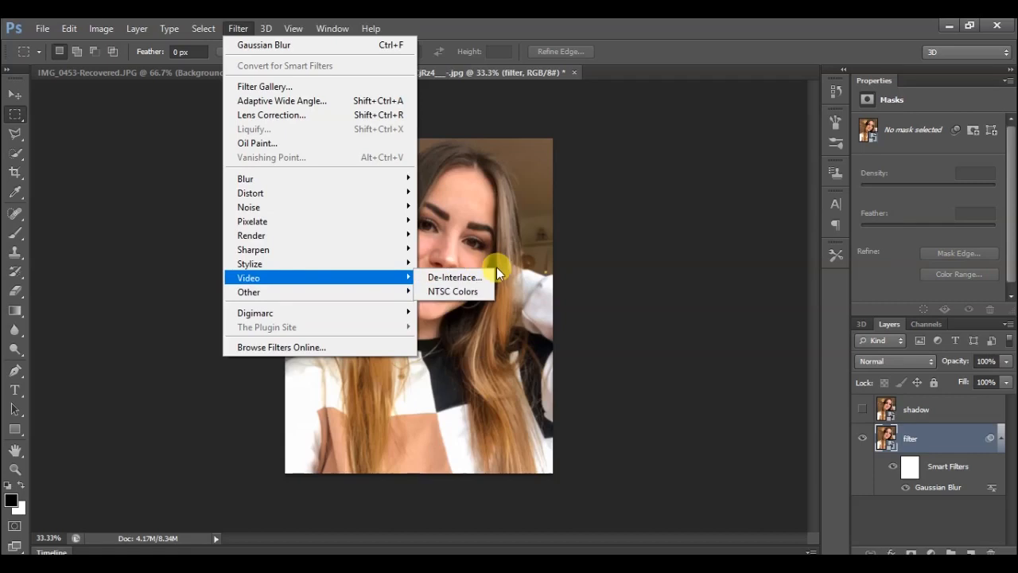
{"action": "mouse_move", "coordinate": [407, 292]}
{"action": "left_click", "coordinate": [436, 305]}
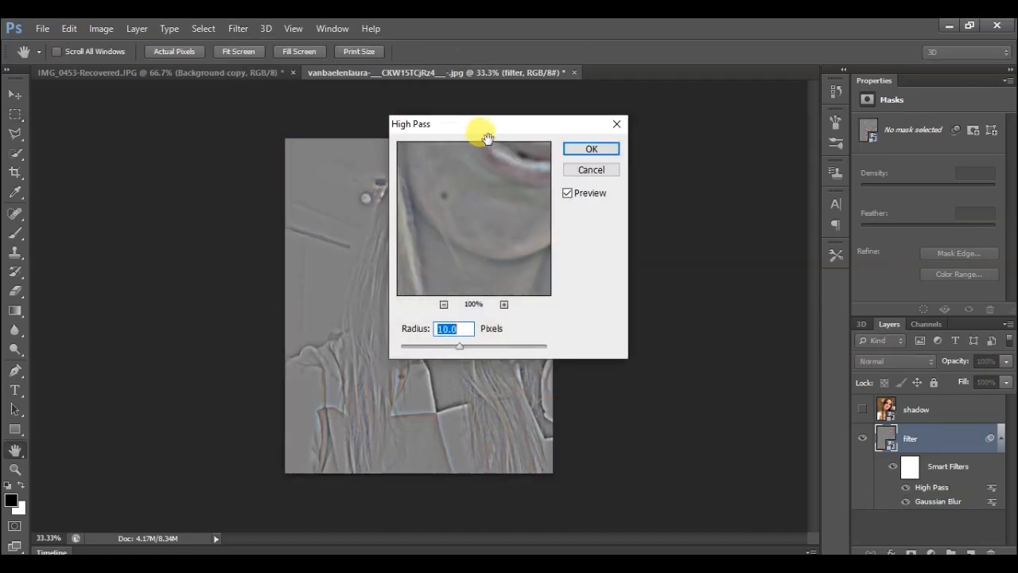
{"action": "left_click_drag", "start_coordinate": [491, 133], "coordinate": [699, 102]}
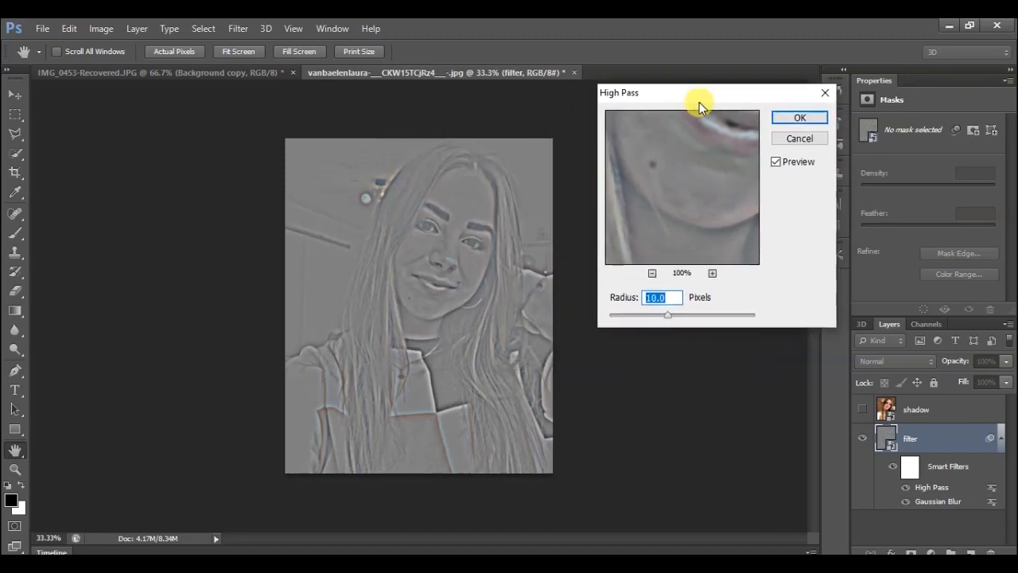
{"action": "left_click", "coordinate": [692, 314]}
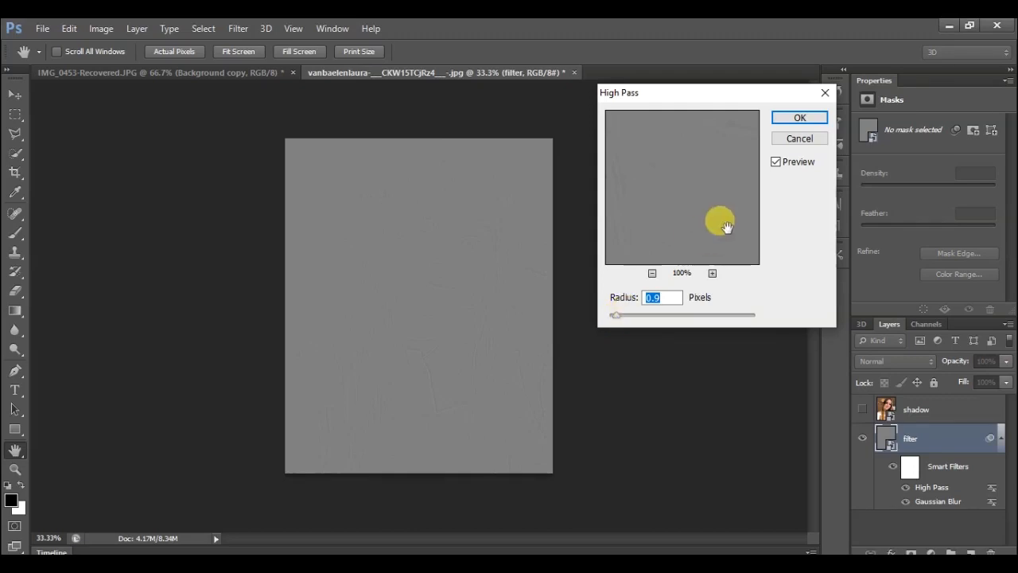
{"action": "left_click", "coordinate": [799, 117]}
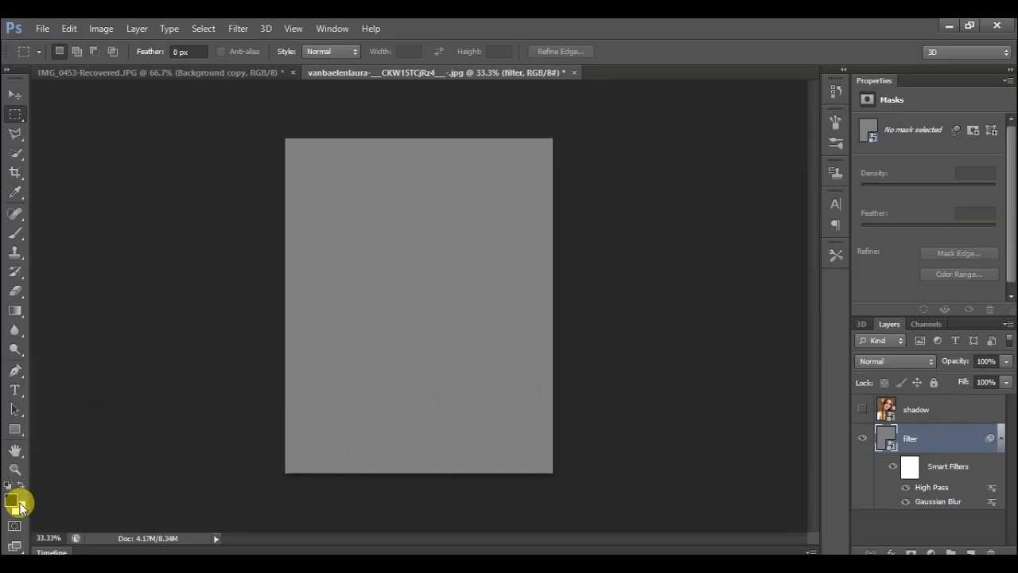
Open the Filter Gallery for the filter layer and choose the Note Paper sketch effect.
{"action": "left_click", "coordinate": [235, 28]}
{"action": "mouse_move", "coordinate": [265, 27]}
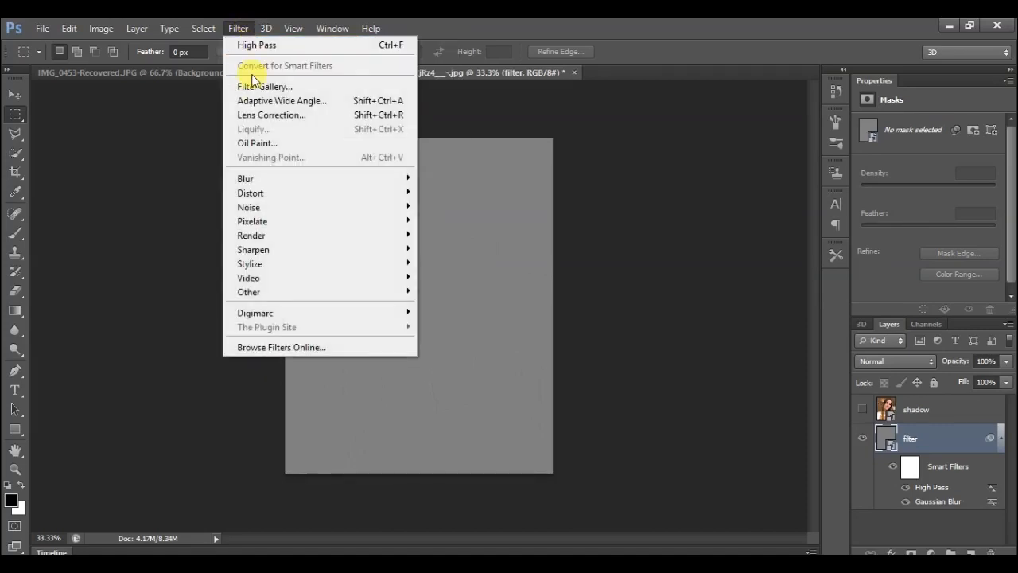
{"action": "left_click", "coordinate": [254, 86]}
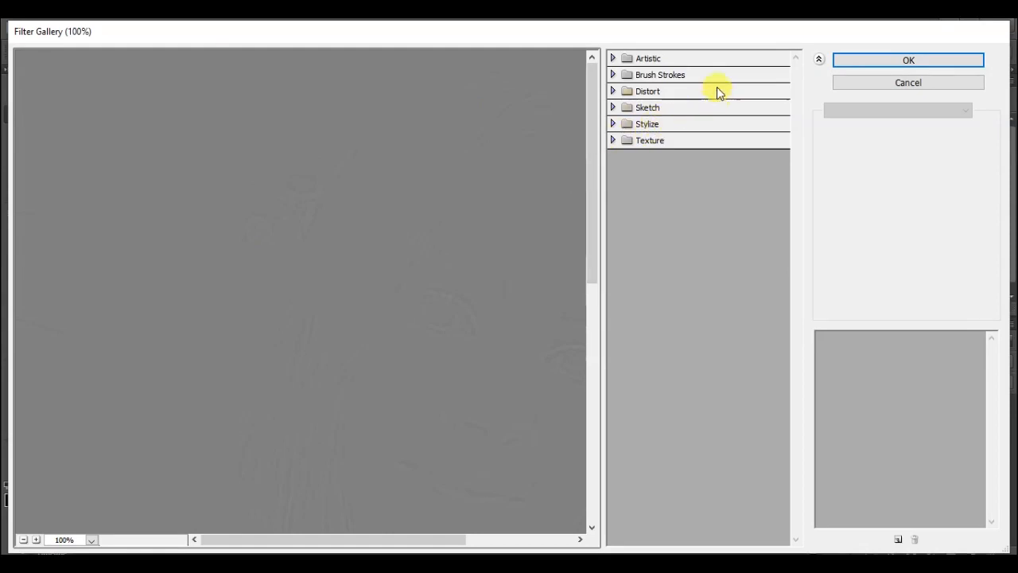
{"action": "left_click", "coordinate": [613, 108]}
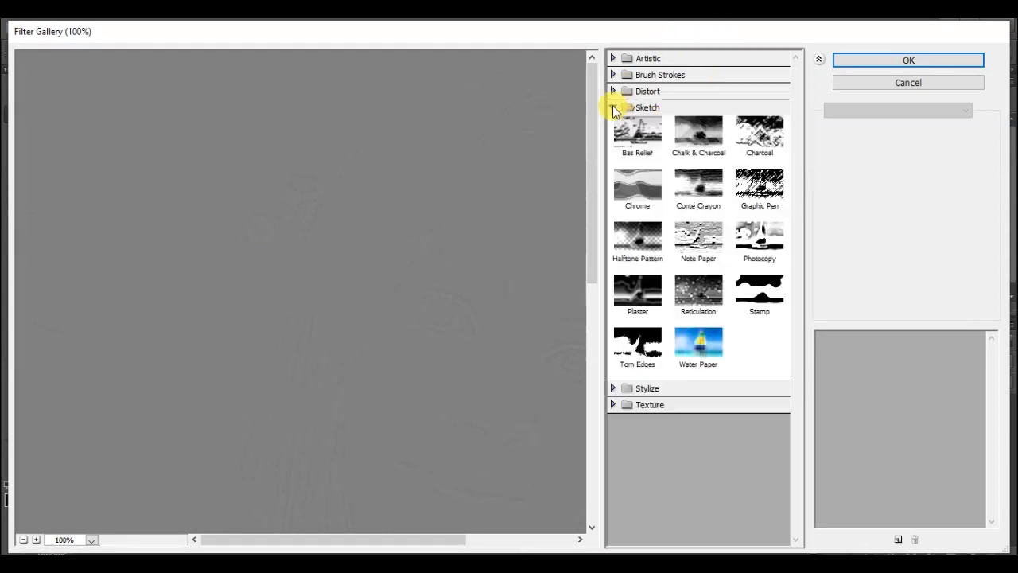
{"action": "left_click", "coordinate": [704, 237]}
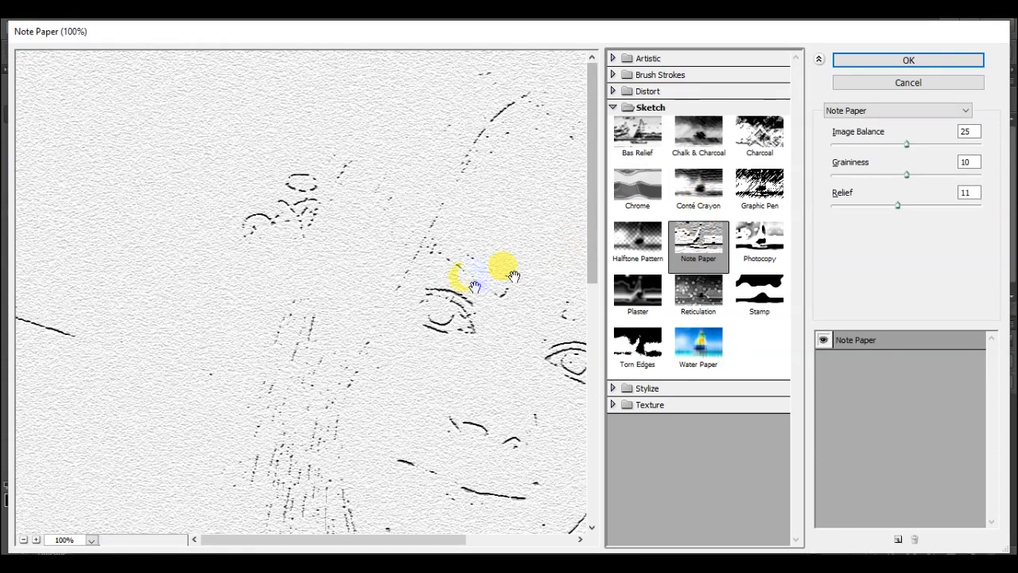
Set the Note Paper graininess and relief to 0 and apply the effect.
{"action": "left_click", "coordinate": [438, 315]}
{"action": "right_click", "coordinate": [438, 315]}
{"action": "left_click", "coordinate": [458, 271]}
{"action": "right_click", "coordinate": [470, 273]}
{"action": "left_click", "coordinate": [482, 229]}
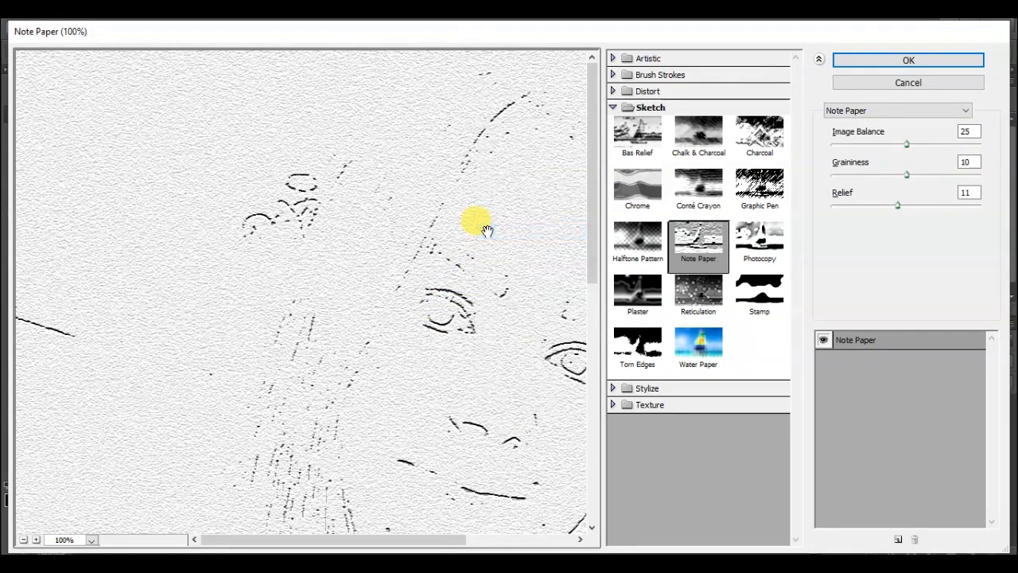
{"action": "right_click", "coordinate": [487, 230]}
{"action": "left_click", "coordinate": [529, 148]}
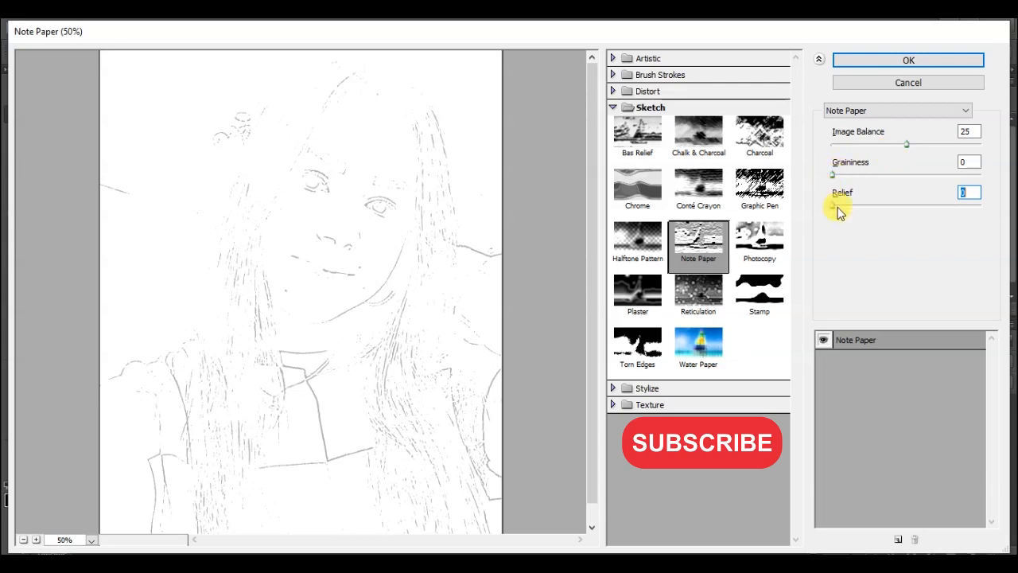
{"action": "left_click", "coordinate": [869, 56]}
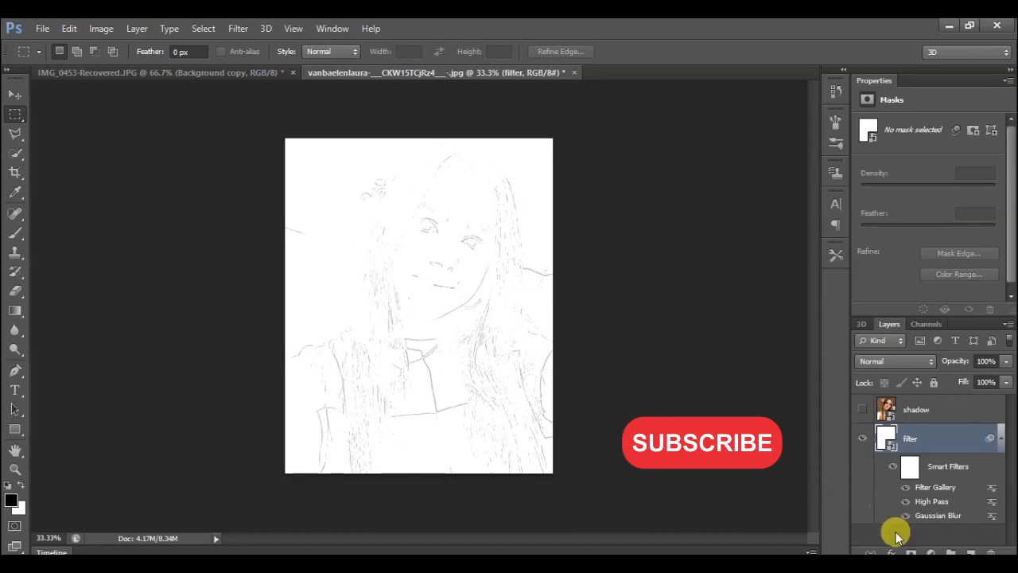
Add a Levels adjustment above the filter layer with midtones 0.14 and output white 237, and show the shadow layer.
{"action": "left_click", "coordinate": [927, 552]}
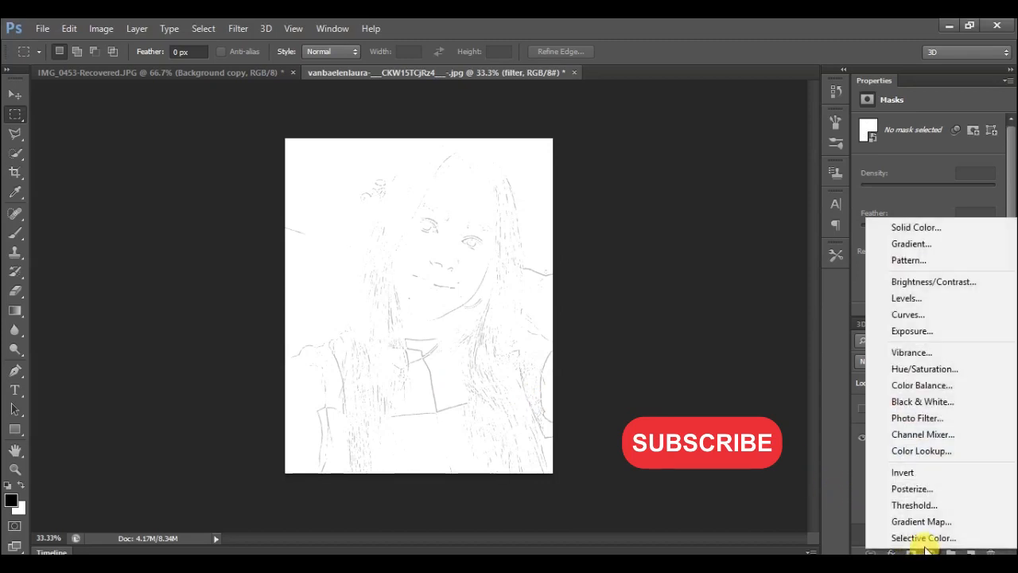
{"action": "left_click", "coordinate": [895, 300]}
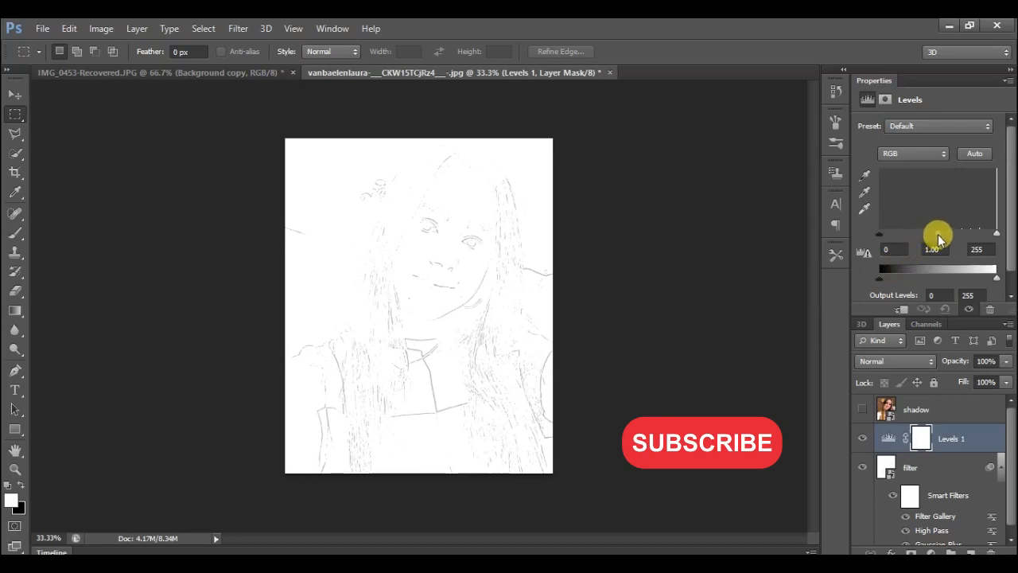
{"action": "left_click_drag", "start_coordinate": [938, 239], "coordinate": [987, 236]}
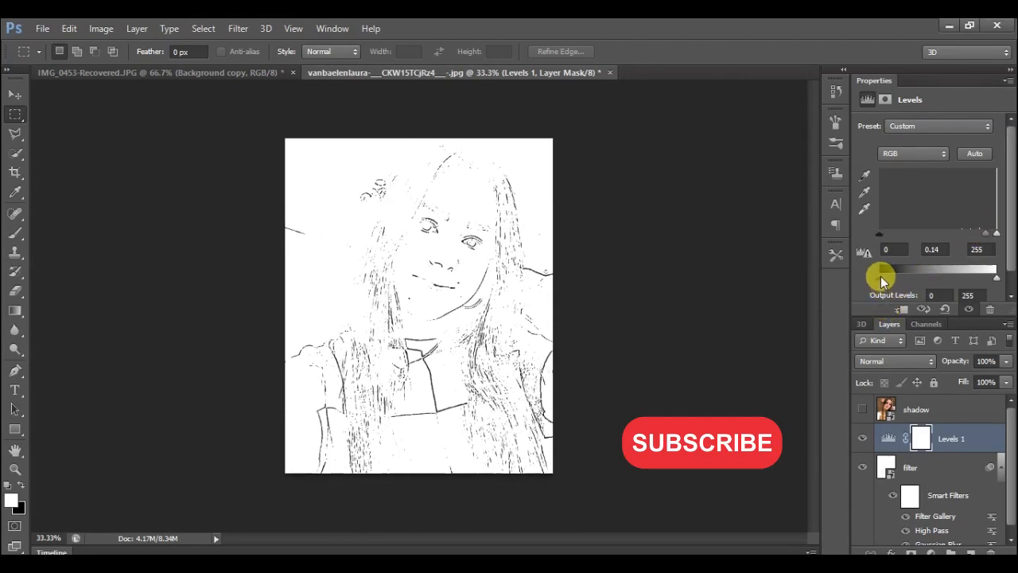
{"action": "left_click_drag", "start_coordinate": [1000, 284], "coordinate": [989, 285]}
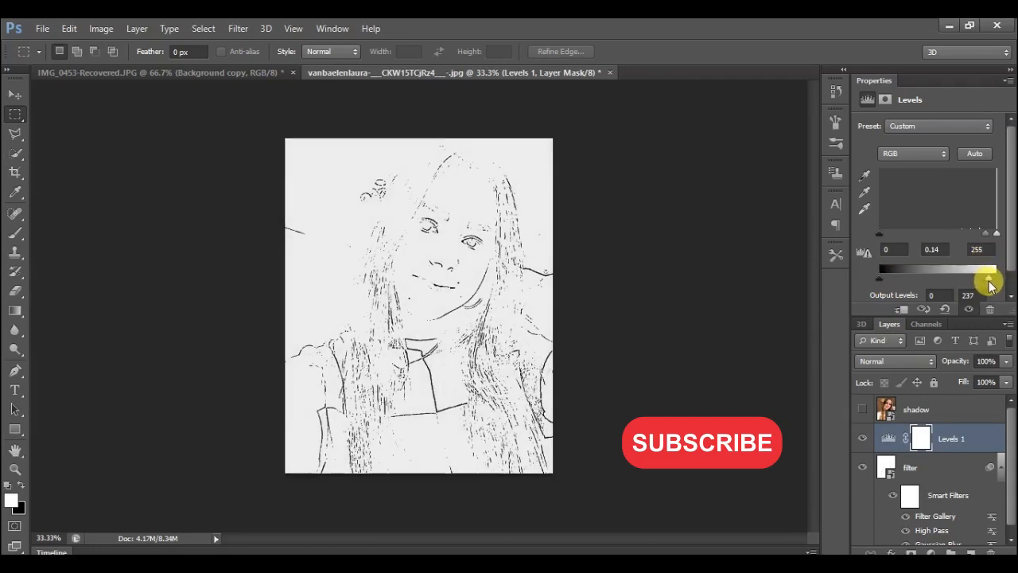
{"action": "left_click", "coordinate": [863, 409]}
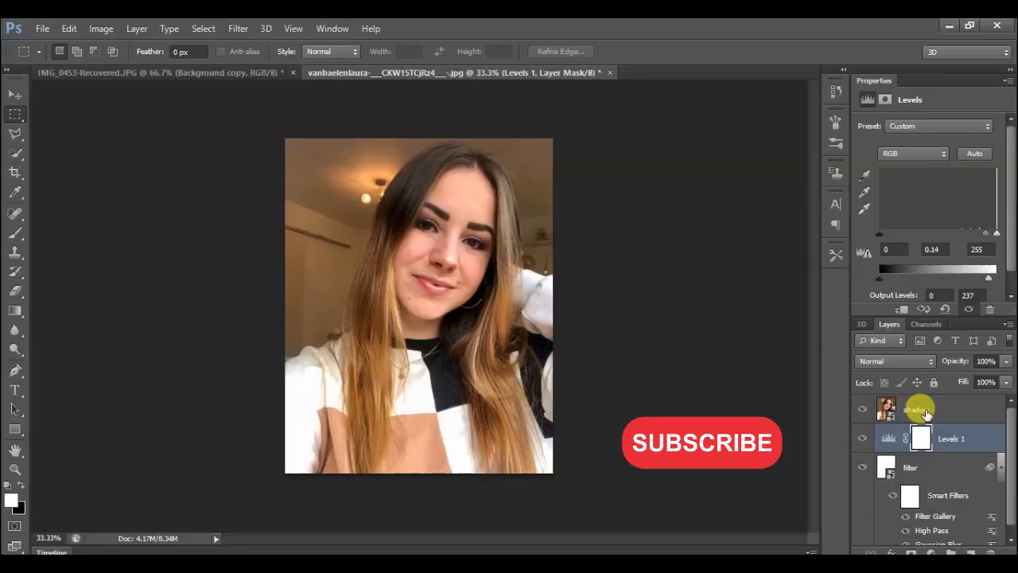
Open the Filter Gallery for the shadow layer and choose the Charcoal sketch effect, previewed at 50%.
{"action": "left_click", "coordinate": [922, 410]}
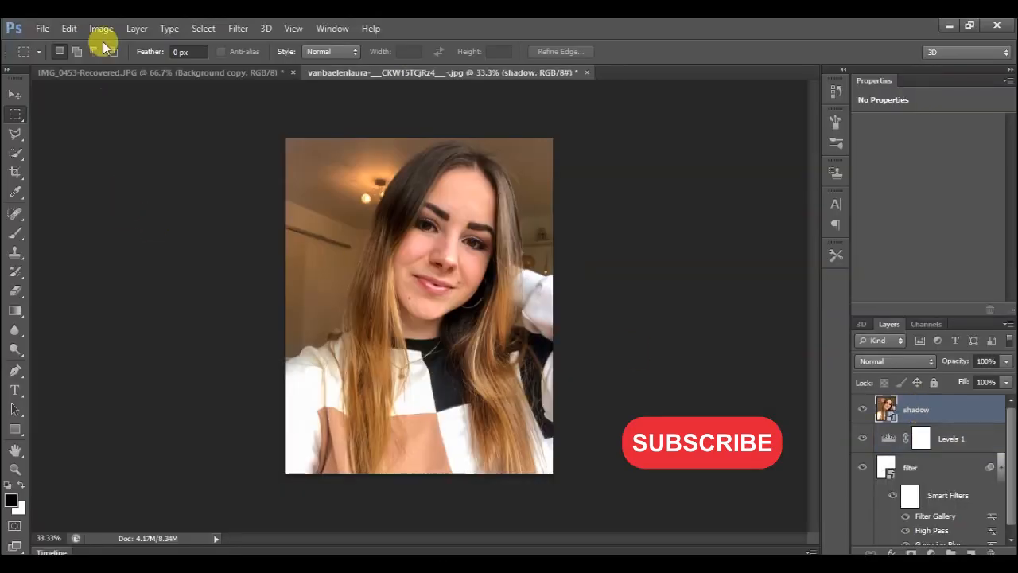
{"action": "left_click", "coordinate": [241, 27]}
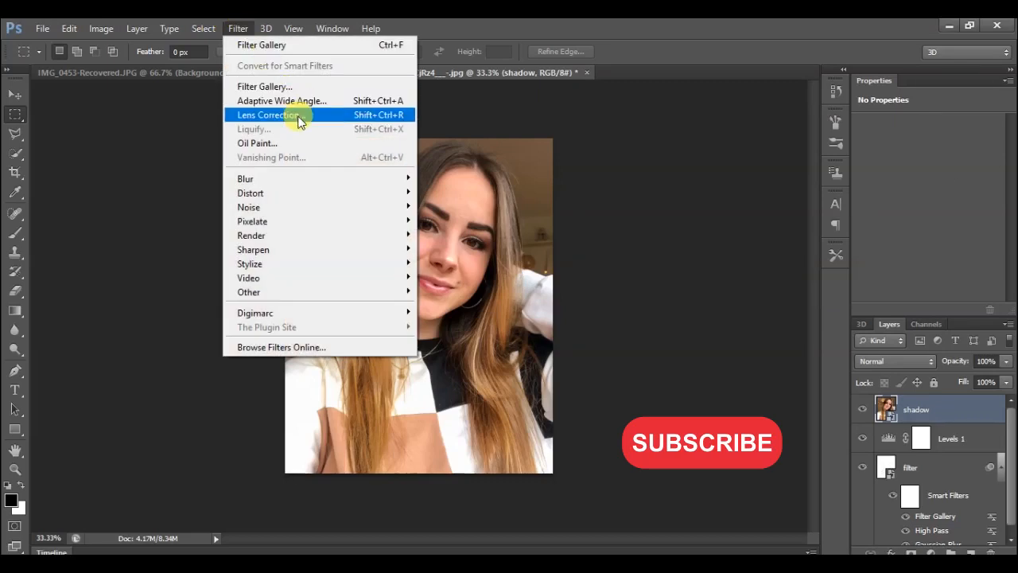
{"action": "left_click", "coordinate": [292, 86]}
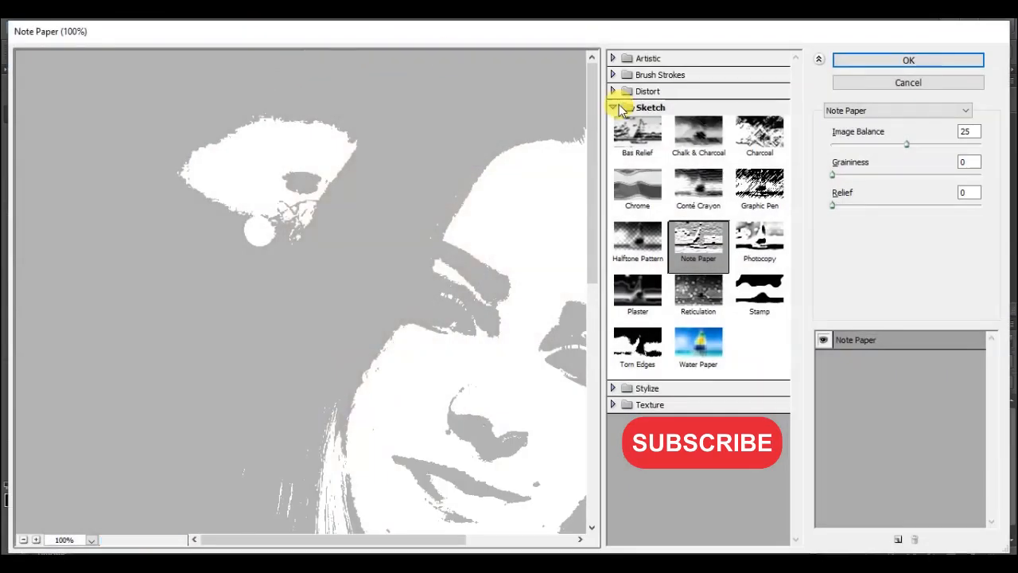
{"action": "left_click", "coordinate": [760, 132]}
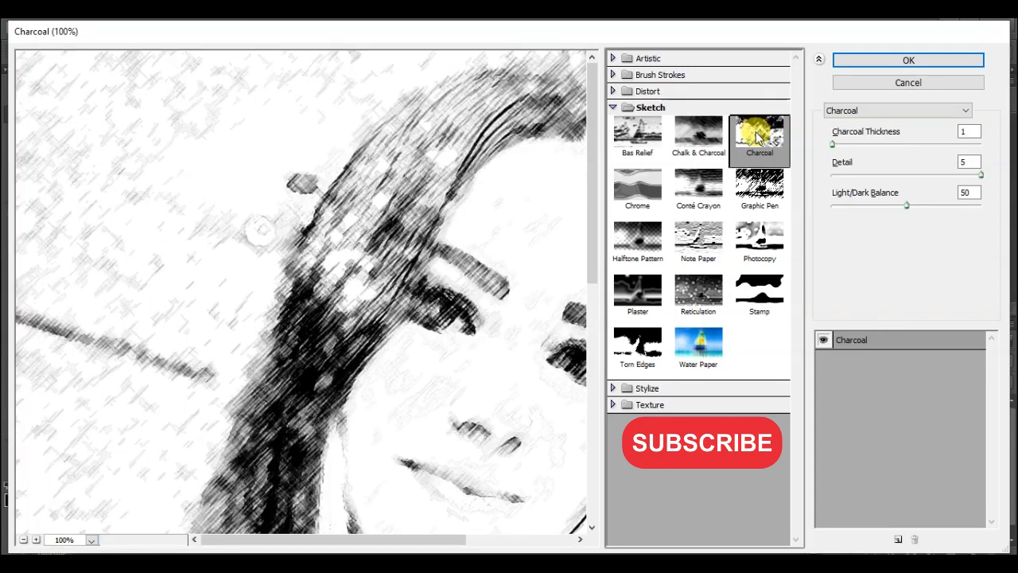
{"action": "right_click", "coordinate": [366, 215]}
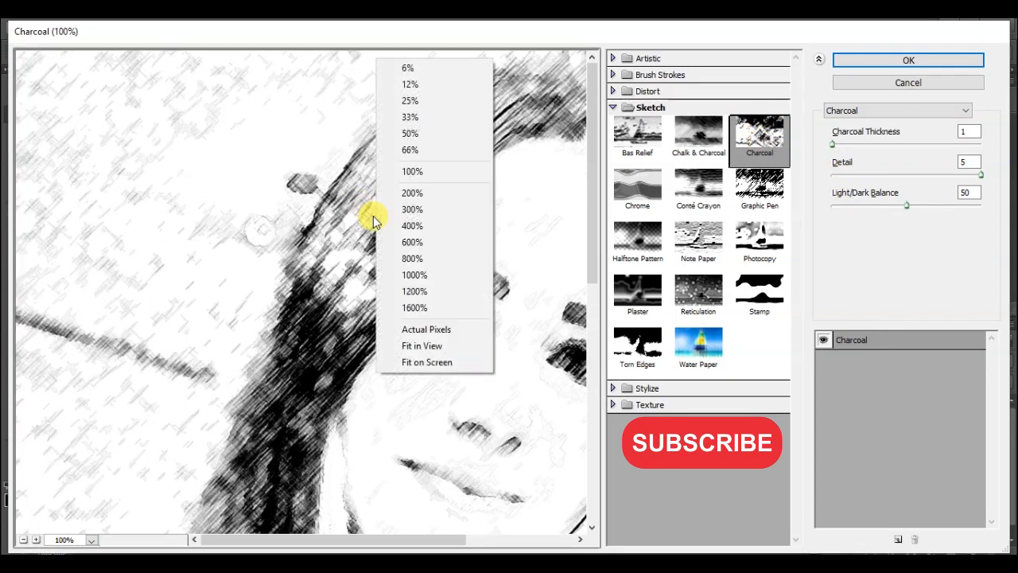
{"action": "left_click", "coordinate": [395, 150]}
{"action": "right_click", "coordinate": [398, 153]}
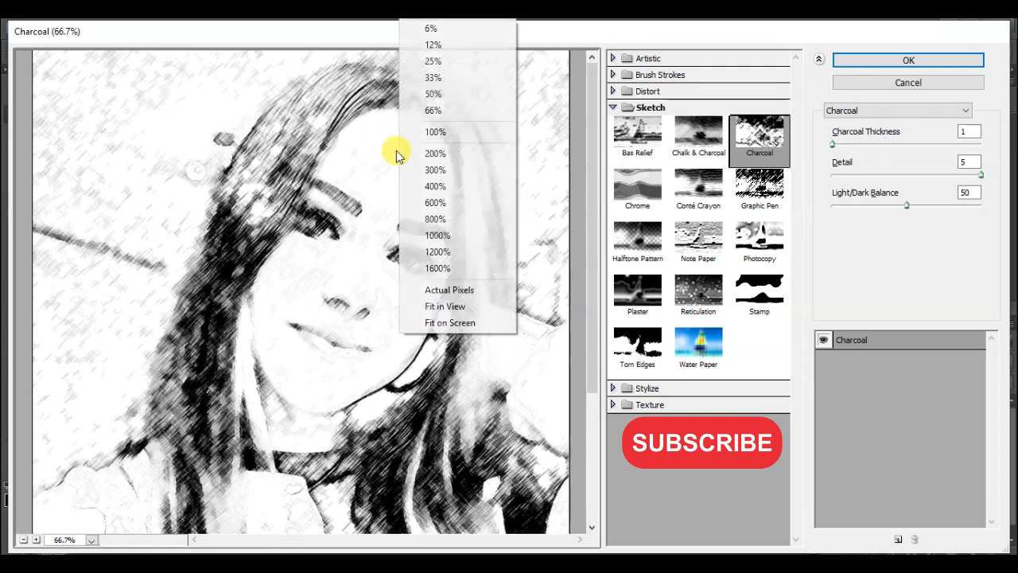
{"action": "left_click", "coordinate": [432, 96]}
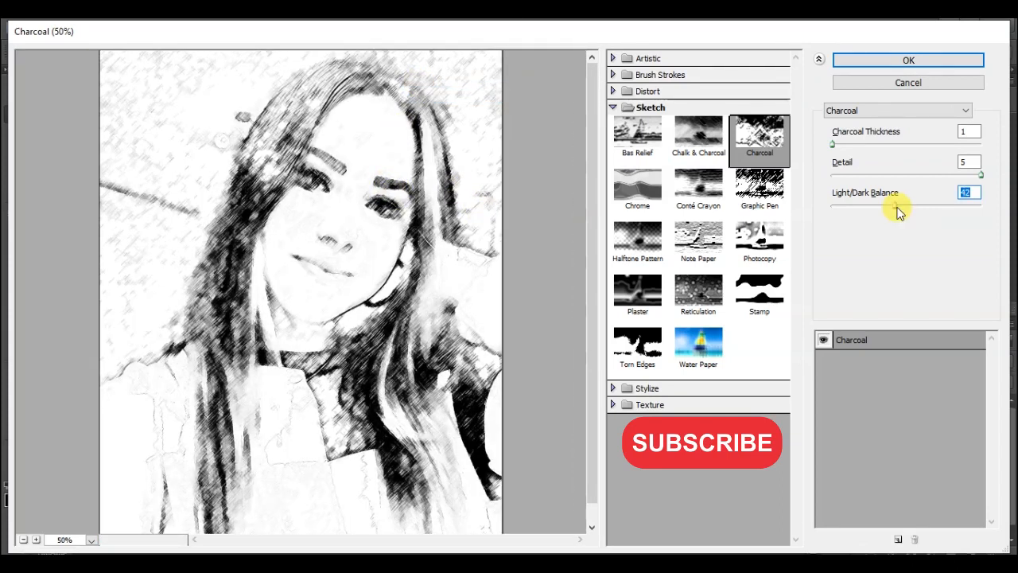
Set the Charcoal thickness to 3, detail to 5 and light/dark balance to 38, and apply the effect.
{"action": "left_click_drag", "start_coordinate": [892, 205], "coordinate": [890, 208]}
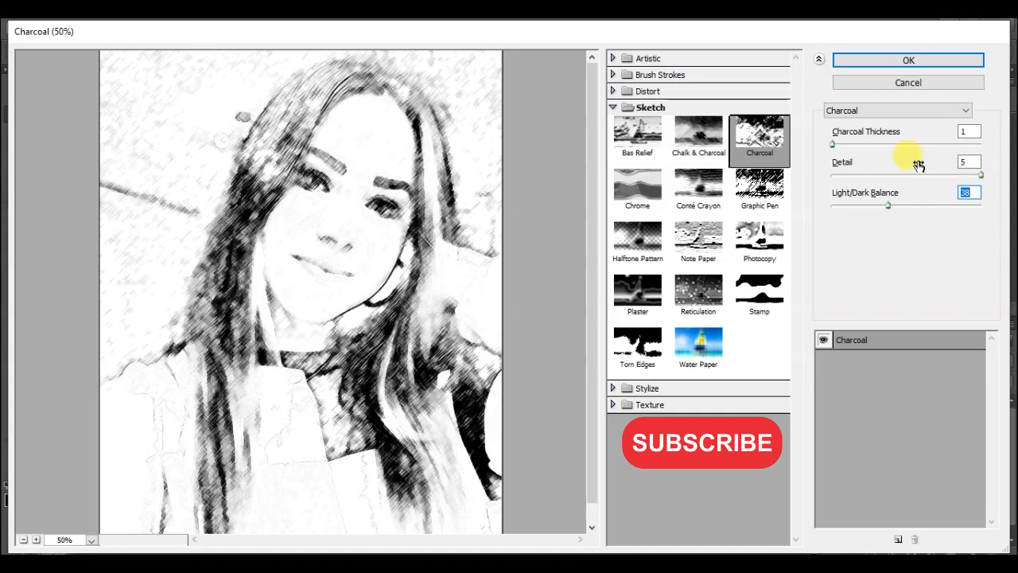
{"action": "left_click", "coordinate": [902, 174]}
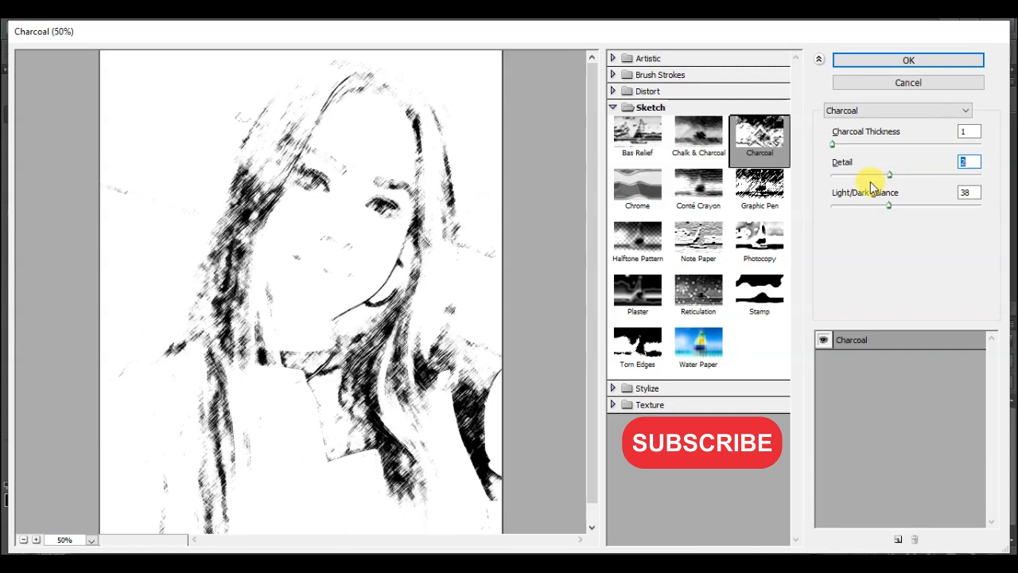
{"action": "left_click", "coordinate": [949, 174]}
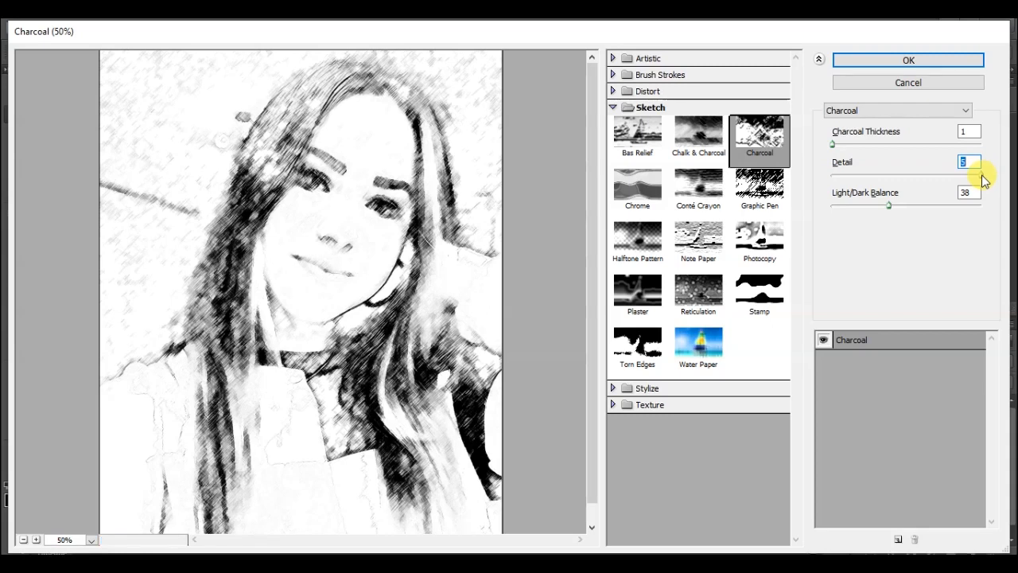
{"action": "left_click_drag", "start_coordinate": [870, 133], "coordinate": [879, 139]}
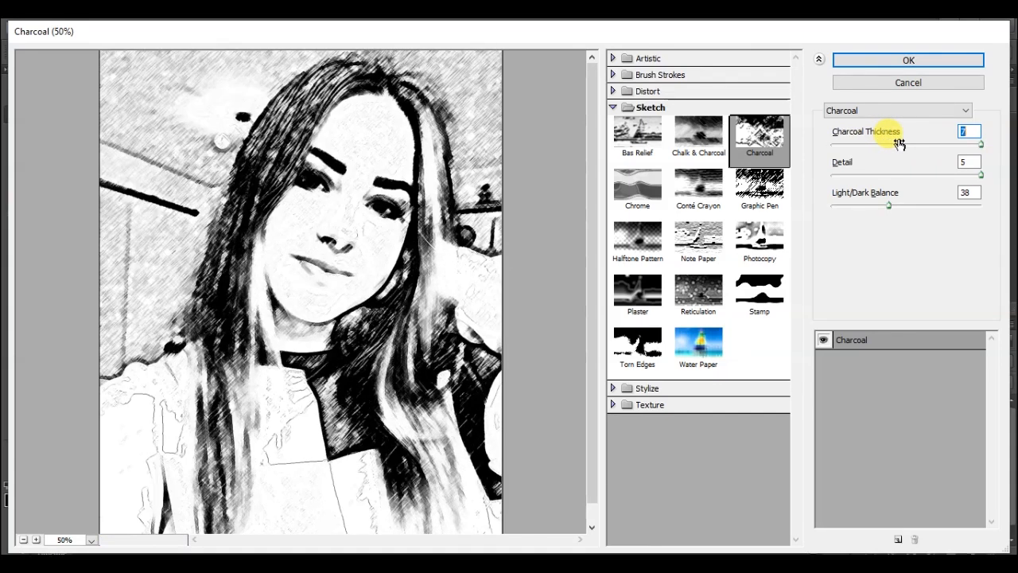
{"action": "left_click_drag", "start_coordinate": [898, 144], "coordinate": [895, 144]}
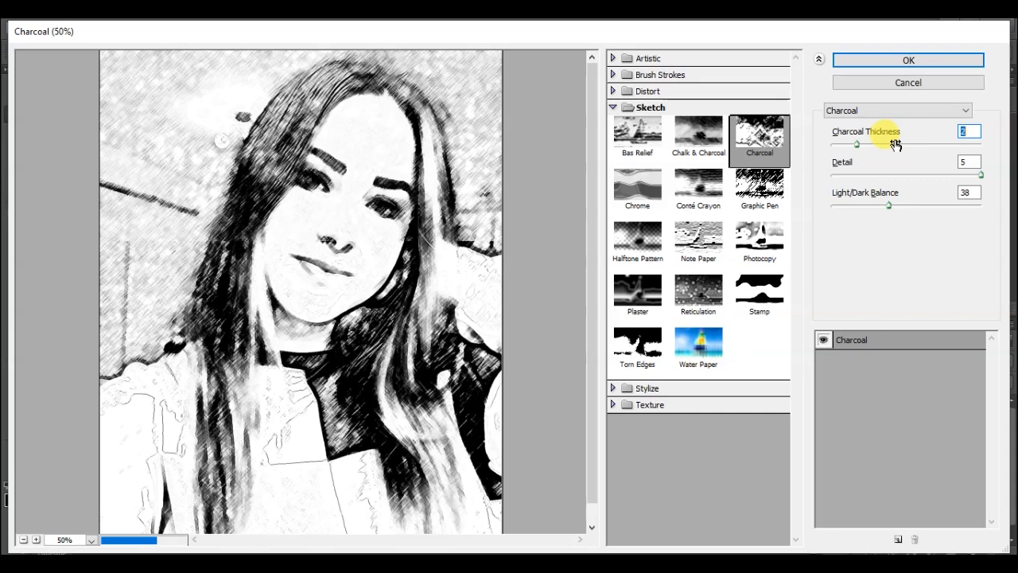
{"action": "left_click", "coordinate": [895, 144]}
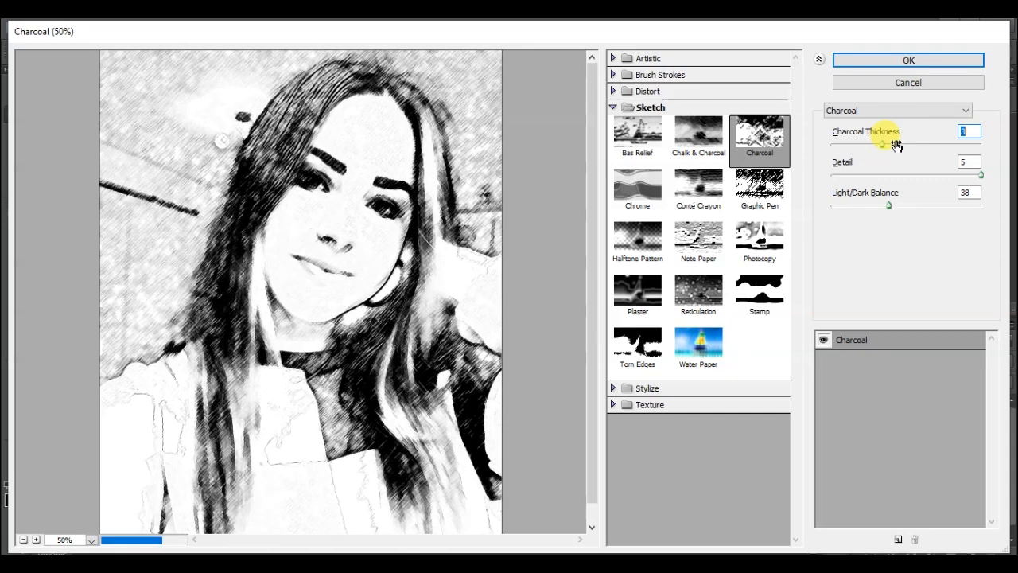
{"action": "left_click", "coordinate": [907, 60]}
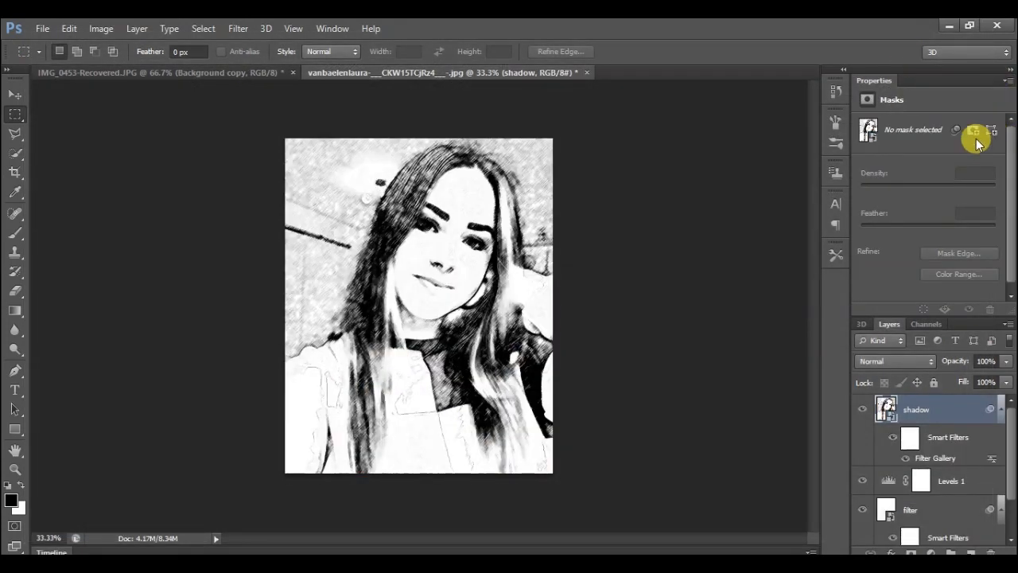
Set the shadow layer's blend mode to Multiply and add a layer mask to it.
{"action": "left_click", "coordinate": [925, 353]}
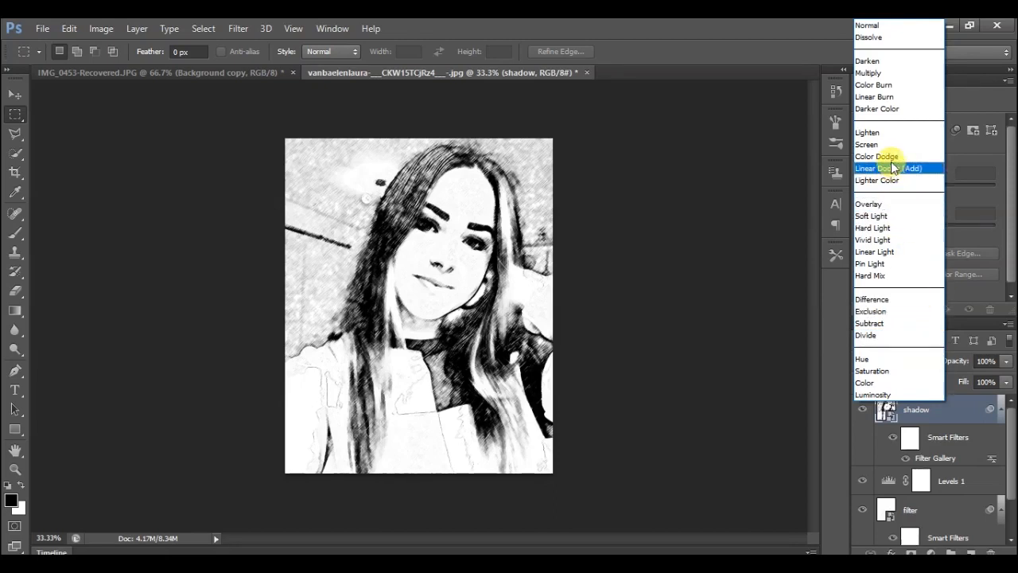
{"action": "left_click", "coordinate": [875, 72]}
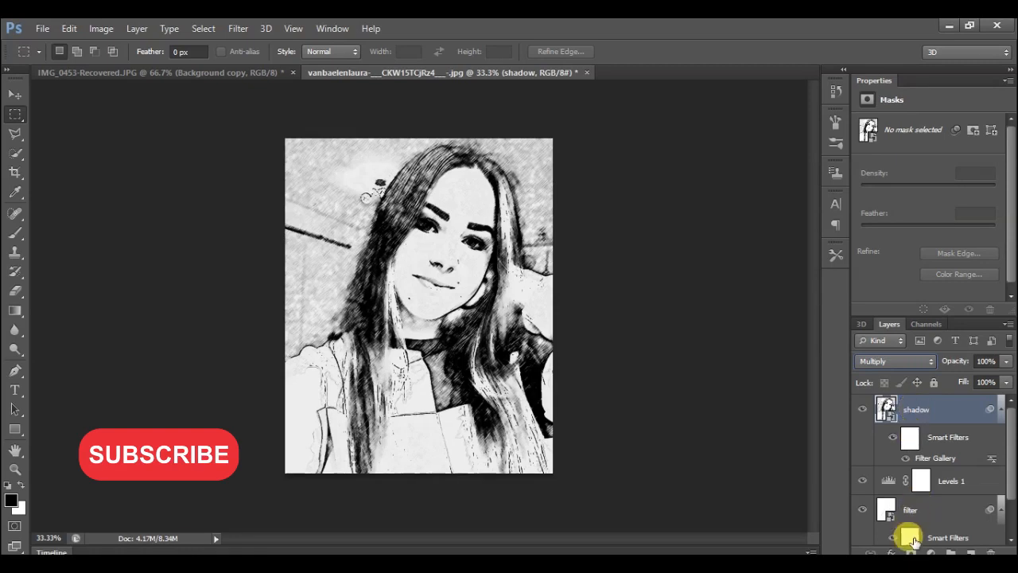
{"action": "left_click", "coordinate": [910, 550]}
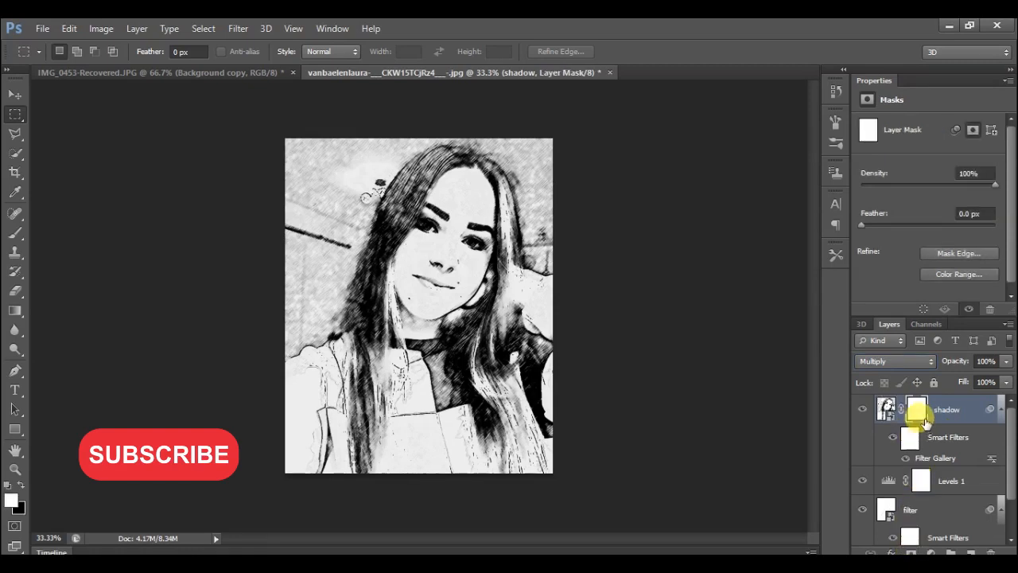
Paint black on the shadow layer's mask with the 80 px brush over the background to the left of the woman's hair.
{"action": "key", "text": "b"}
{"action": "left_click", "coordinate": [835, 90]}
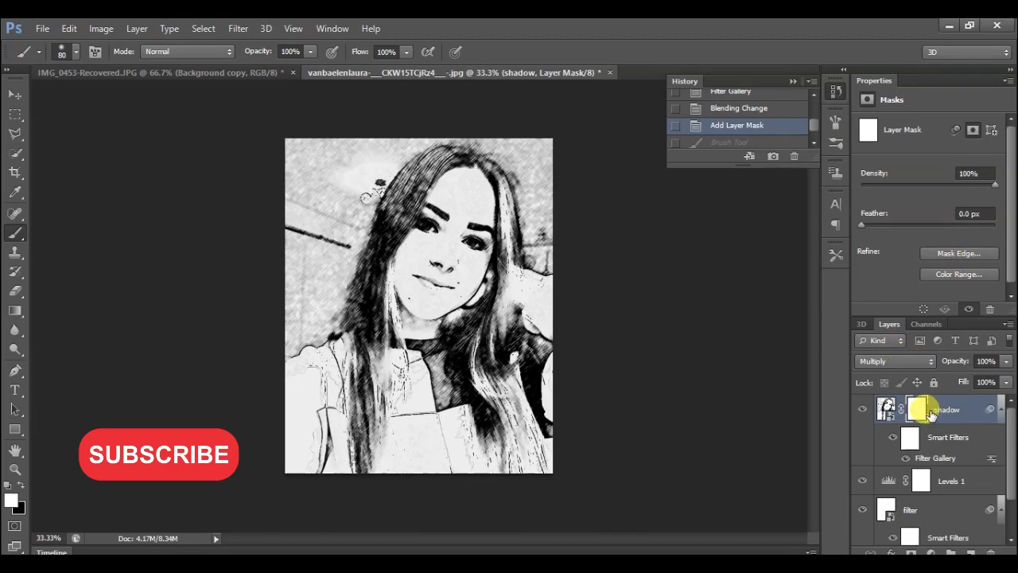
{"action": "left_click", "coordinate": [21, 487]}
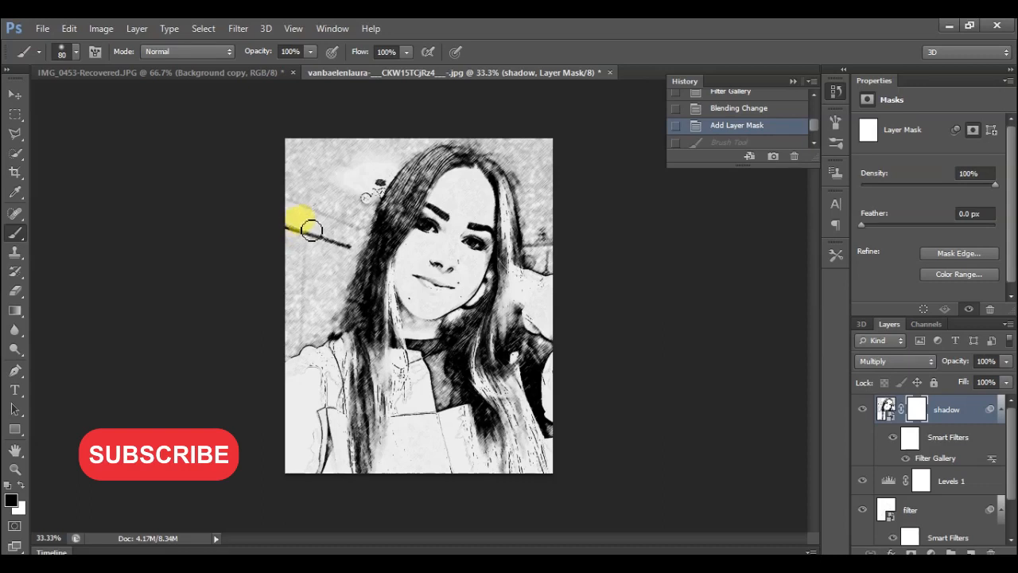
{"action": "mouse_move", "coordinate": [325, 220]}
{"action": "left_mouse_down"}
{"action": "mouse_move", "coordinate": [314, 297]}
{"action": "mouse_move", "coordinate": [307, 215]}
{"action": "mouse_move", "coordinate": [298, 311]}
{"action": "mouse_move", "coordinate": [294, 198]}
{"action": "mouse_move", "coordinate": [295, 312]}
{"action": "mouse_move", "coordinate": [312, 330]}
{"action": "left_mouse_up"}
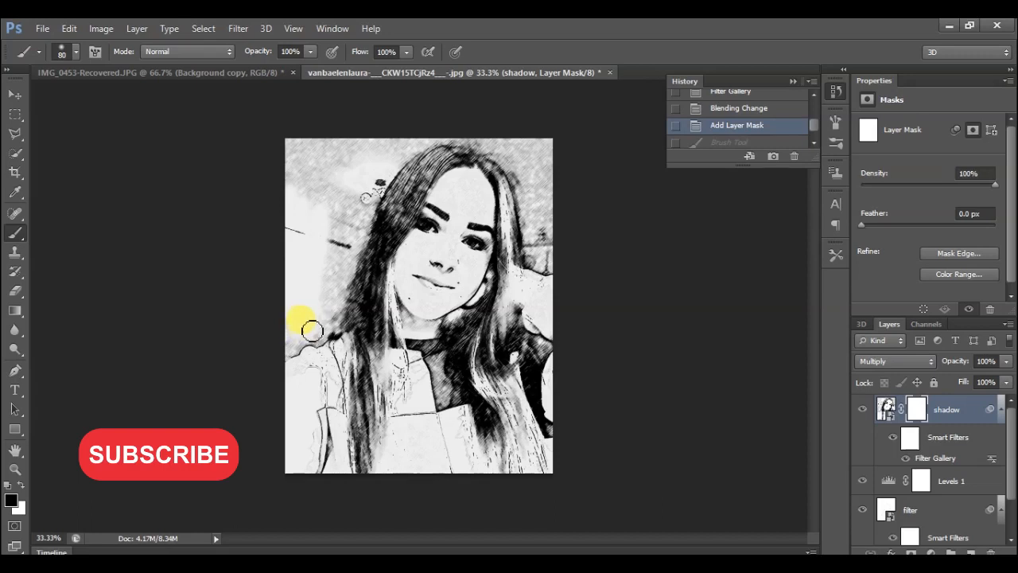
{"action": "left_click_drag", "start_coordinate": [335, 264], "coordinate": [359, 177]}
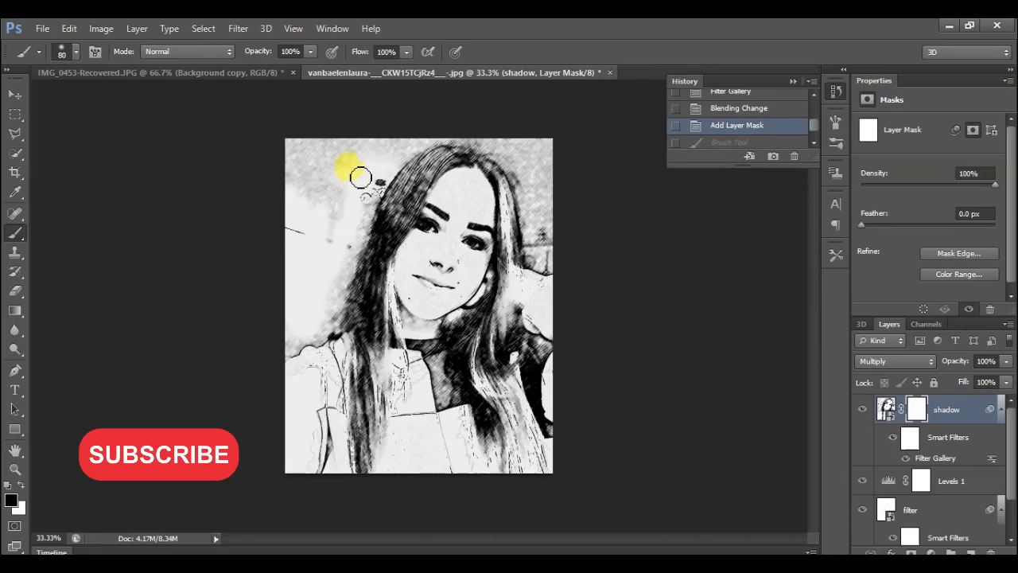
{"action": "mouse_move", "coordinate": [321, 205]}
{"action": "left_mouse_down"}
{"action": "mouse_move", "coordinate": [339, 116]}
{"action": "mouse_move", "coordinate": [316, 217]}
{"action": "mouse_move", "coordinate": [331, 135]}
{"action": "mouse_move", "coordinate": [296, 224]}
{"action": "mouse_move", "coordinate": [322, 133]}
{"action": "mouse_move", "coordinate": [299, 166]}
{"action": "mouse_move", "coordinate": [300, 259]}
{"action": "mouse_move", "coordinate": [289, 147]}
{"action": "mouse_move", "coordinate": [296, 214]}
{"action": "mouse_move", "coordinate": [314, 149]}
{"action": "mouse_move", "coordinate": [326, 143]}
{"action": "mouse_move", "coordinate": [350, 144]}
{"action": "mouse_move", "coordinate": [265, 181]}
{"action": "mouse_move", "coordinate": [352, 145]}
{"action": "mouse_move", "coordinate": [360, 152]}
{"action": "mouse_move", "coordinate": [344, 188]}
{"action": "mouse_move", "coordinate": [387, 152]}
{"action": "mouse_move", "coordinate": [323, 161]}
{"action": "mouse_move", "coordinate": [418, 144]}
{"action": "mouse_move", "coordinate": [364, 163]}
{"action": "left_mouse_up"}
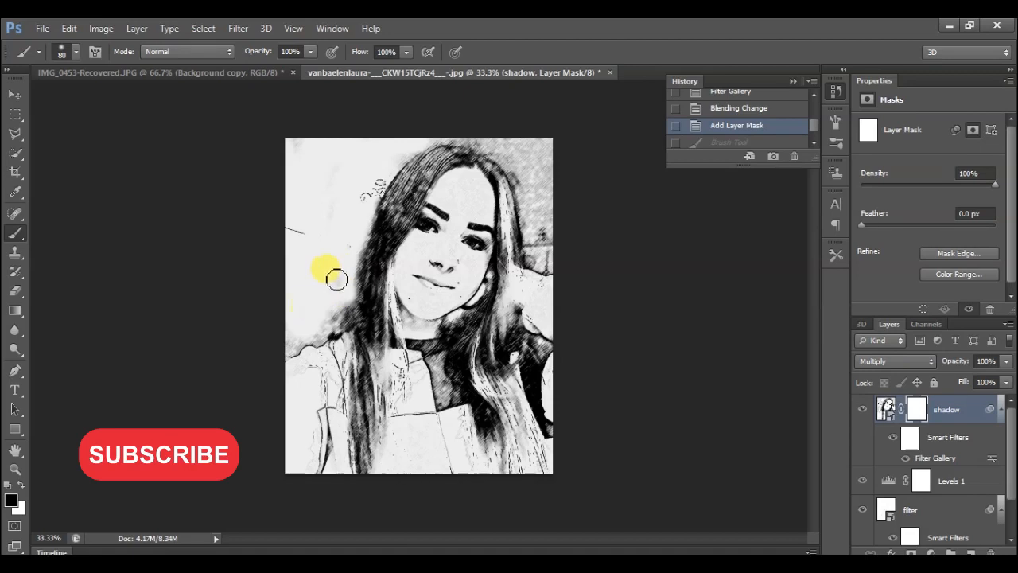
{"action": "key", "text": "ctrl+z"}
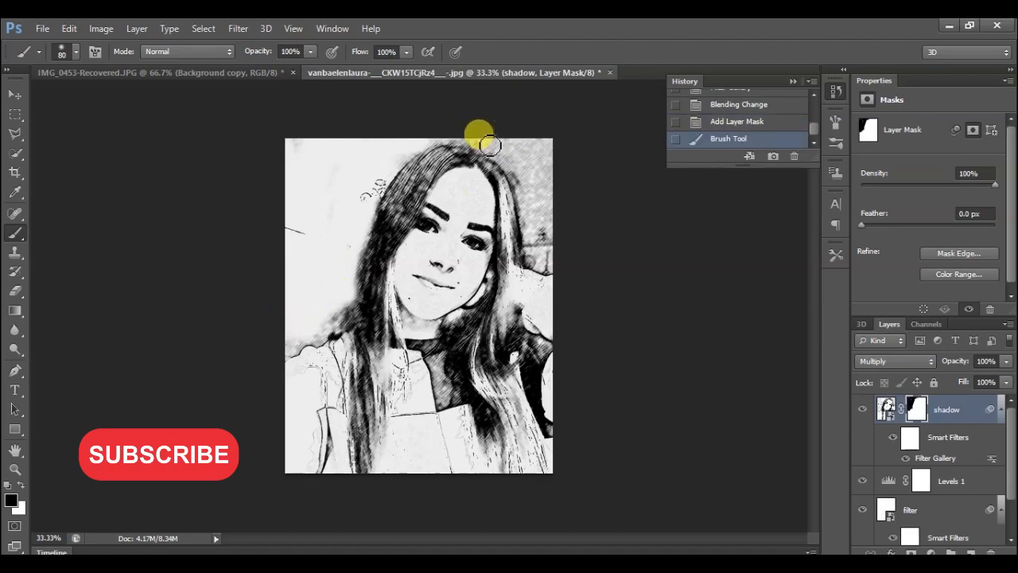
Mask out the shadow layer's texture over the background and raised sleeve to the right of the woman's hair.
{"action": "mouse_move", "coordinate": [498, 154]}
{"action": "left_mouse_down"}
{"action": "mouse_move", "coordinate": [539, 160]}
{"action": "mouse_move", "coordinate": [516, 139]}
{"action": "mouse_move", "coordinate": [506, 154]}
{"action": "mouse_move", "coordinate": [539, 196]}
{"action": "mouse_move", "coordinate": [507, 161]}
{"action": "left_mouse_up"}
{"action": "mouse_move", "coordinate": [528, 194]}
{"action": "left_mouse_down"}
{"action": "mouse_move", "coordinate": [536, 304]}
{"action": "mouse_move", "coordinate": [545, 276]}
{"action": "mouse_move", "coordinate": [553, 286]}
{"action": "mouse_move", "coordinate": [544, 205]}
{"action": "mouse_move", "coordinate": [546, 239]}
{"action": "left_mouse_up"}
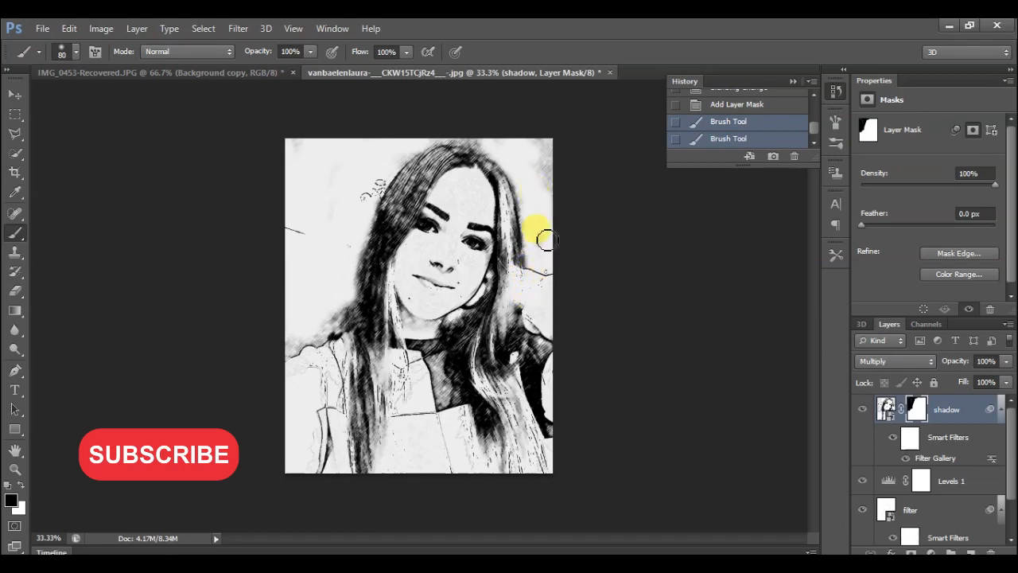
{"action": "left_click_drag", "start_coordinate": [544, 184], "coordinate": [542, 171]}
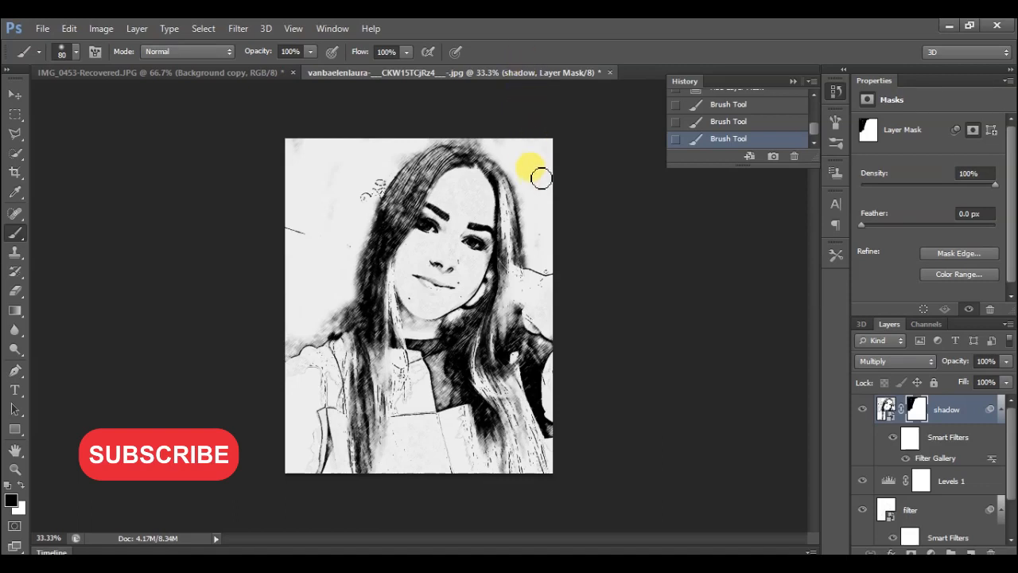
{"action": "mouse_move", "coordinate": [547, 297]}
{"action": "left_mouse_down"}
{"action": "mouse_move", "coordinate": [542, 333]}
{"action": "mouse_move", "coordinate": [531, 309]}
{"action": "left_mouse_up"}
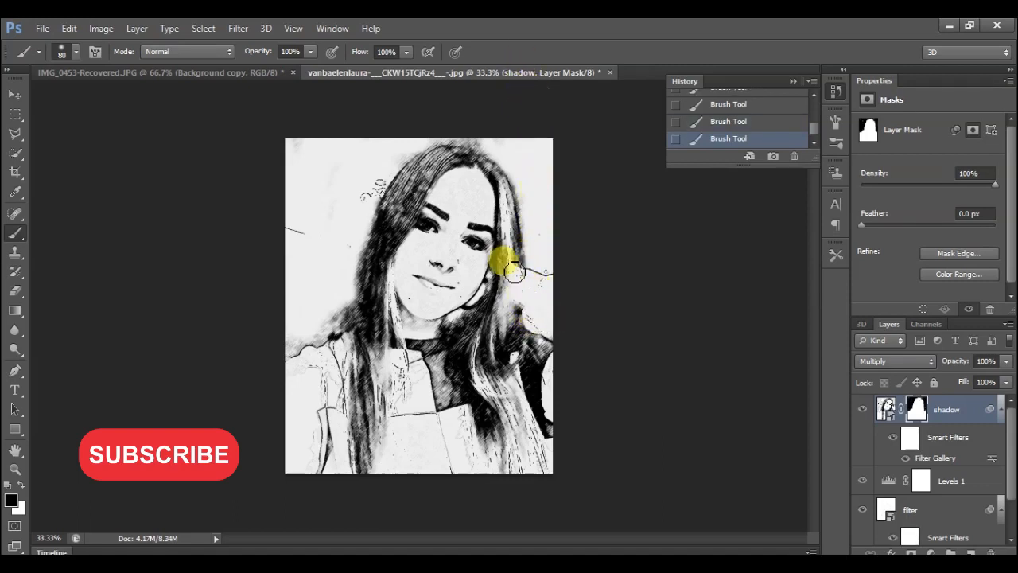
Place the golden linear background image above the shadow layer, rotated about 90 degrees and scaled to cover the whole canvas.
{"action": "mouse_move", "coordinate": [477, 139]}
{"action": "left_mouse_down"}
{"action": "mouse_move", "coordinate": [425, 146]}
{"action": "mouse_move", "coordinate": [485, 141]}
{"action": "mouse_move", "coordinate": [465, 144]}
{"action": "mouse_move", "coordinate": [663, 161]}
{"action": "mouse_move", "coordinate": [709, 180]}
{"action": "left_mouse_up"}
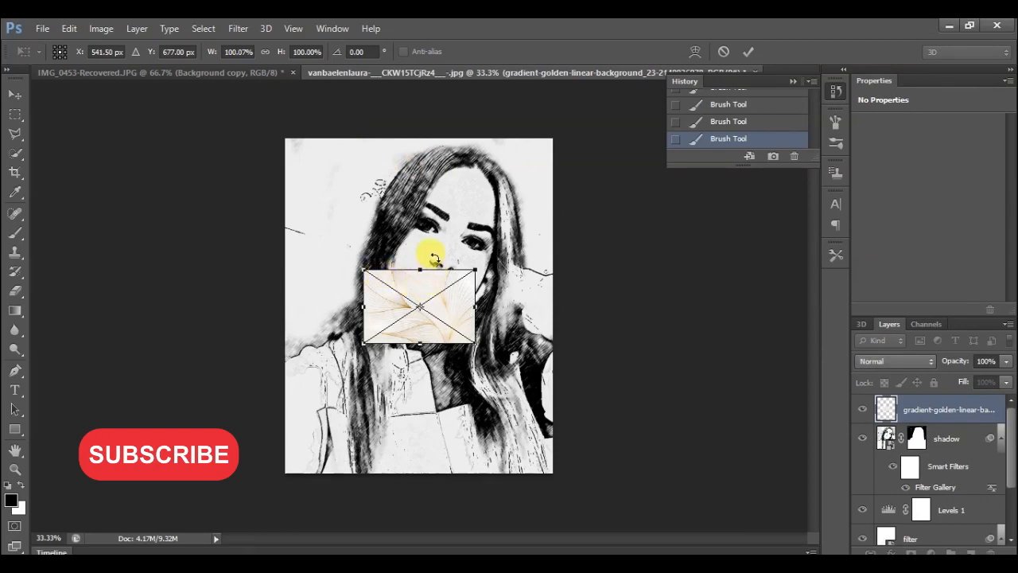
{"action": "left_click_drag", "start_coordinate": [460, 232], "coordinate": [498, 350]}
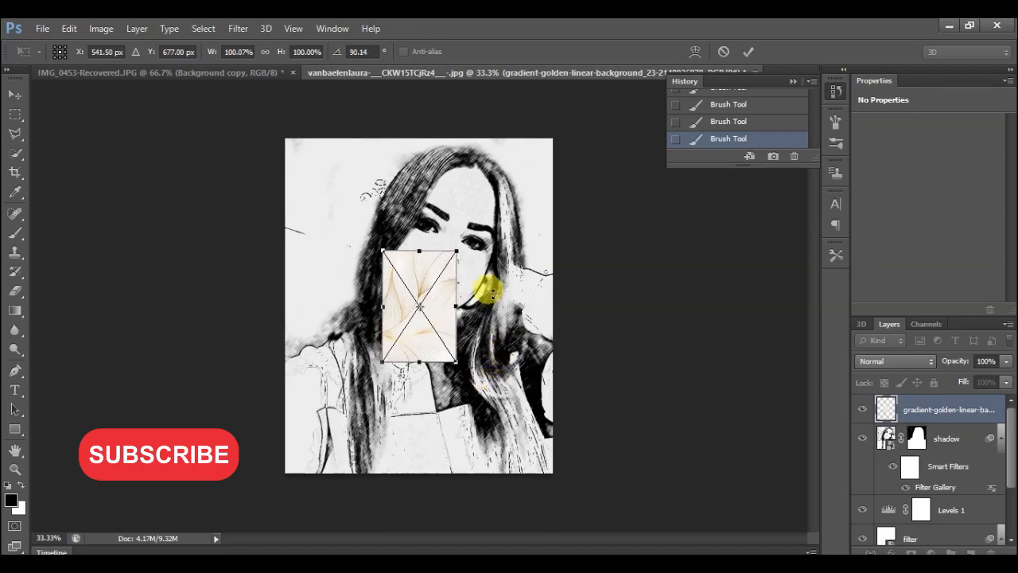
{"action": "left_click_drag", "start_coordinate": [457, 254], "coordinate": [551, 111]}
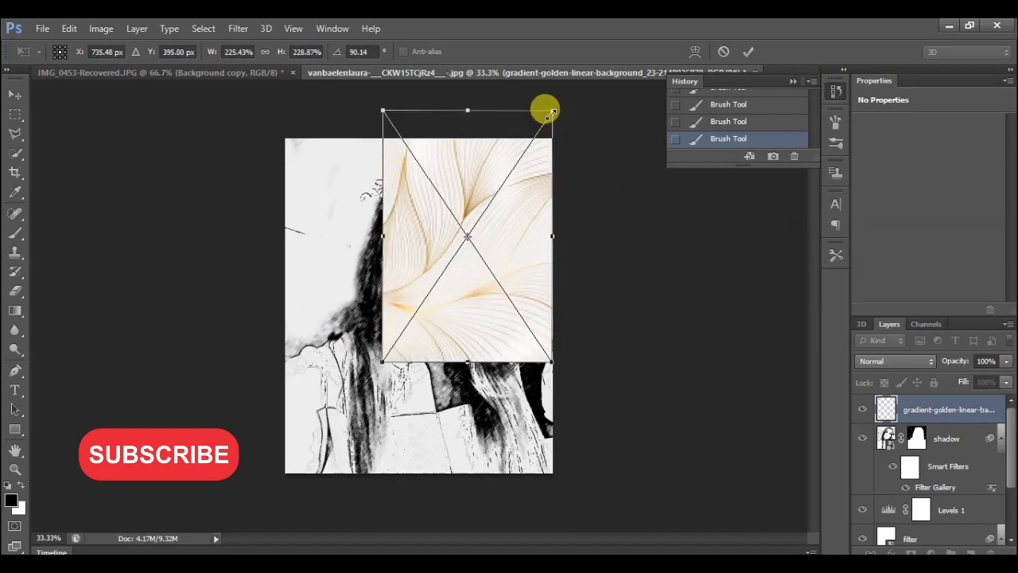
{"action": "left_click_drag", "start_coordinate": [376, 366], "coordinate": [273, 467]}
{"action": "key", "text": "Return"}
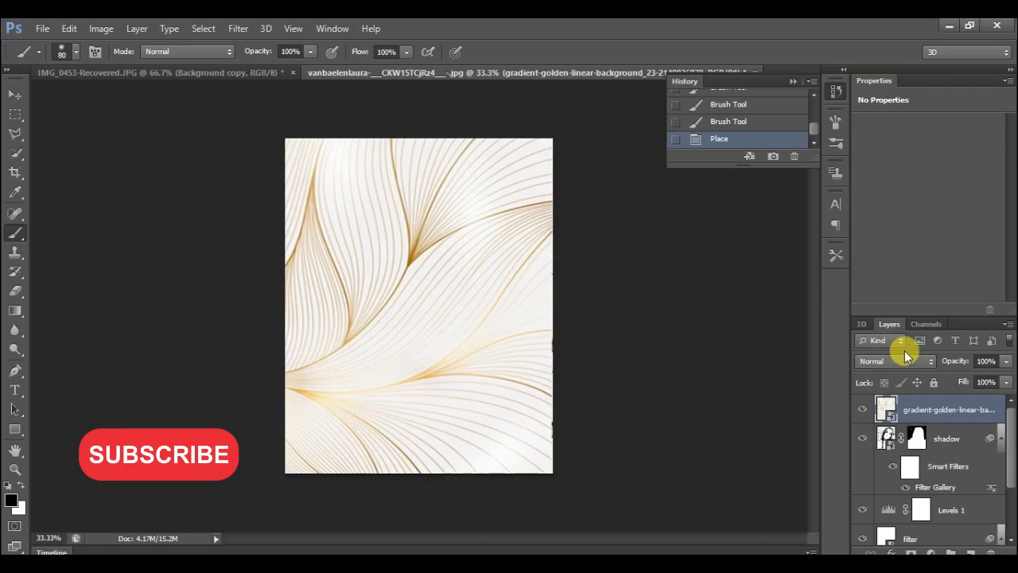
Set the golden pattern layer's blend mode to Multiply and rasterize the layer.
{"action": "left_click", "coordinate": [905, 360]}
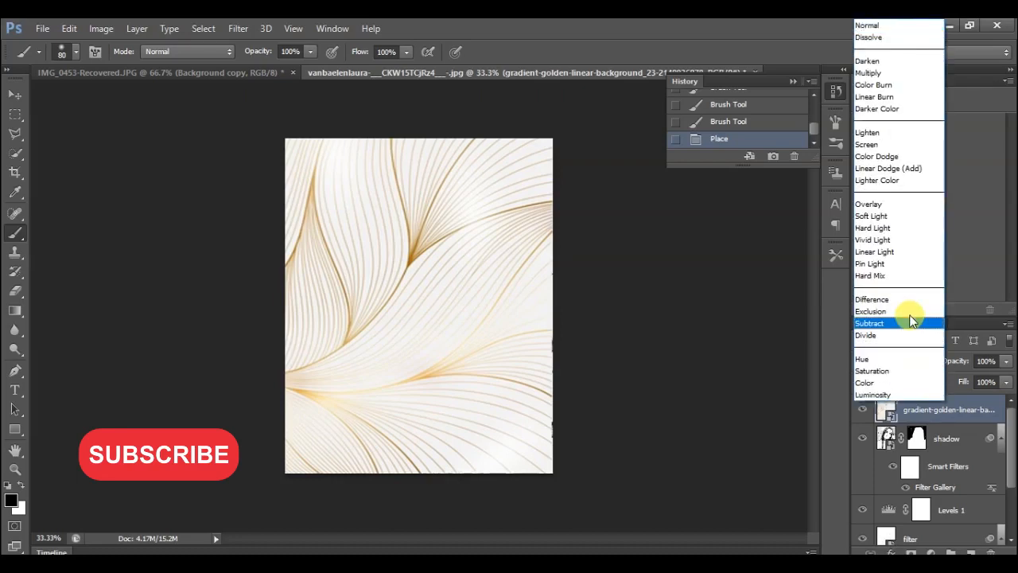
{"action": "left_click", "coordinate": [869, 72]}
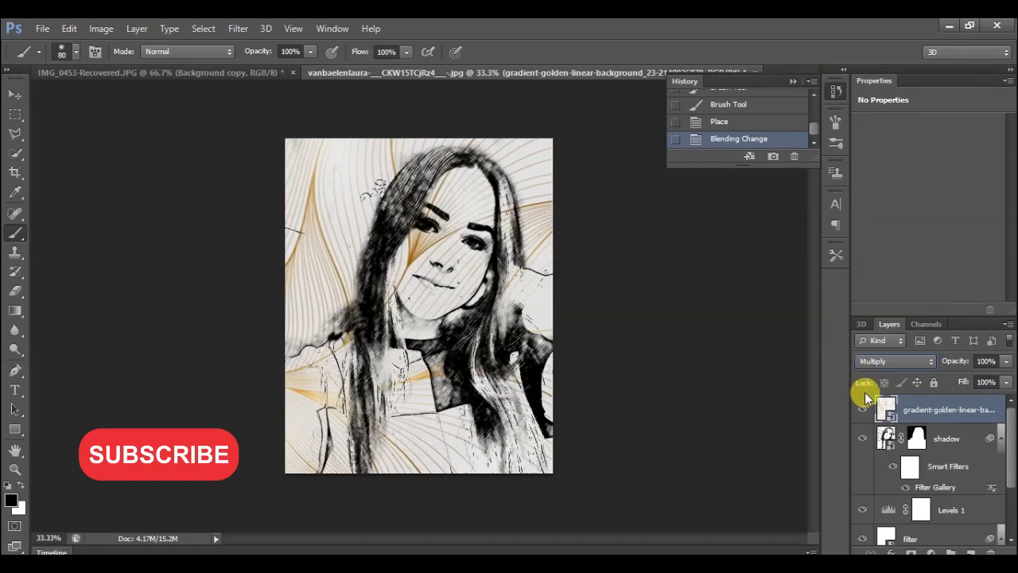
{"action": "right_click", "coordinate": [916, 406]}
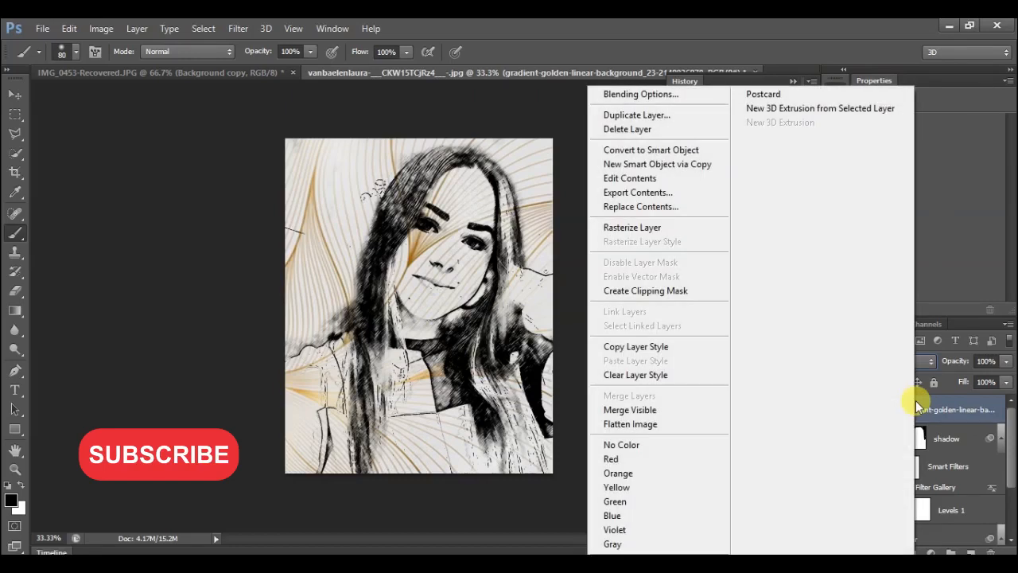
{"action": "left_click", "coordinate": [652, 228]}
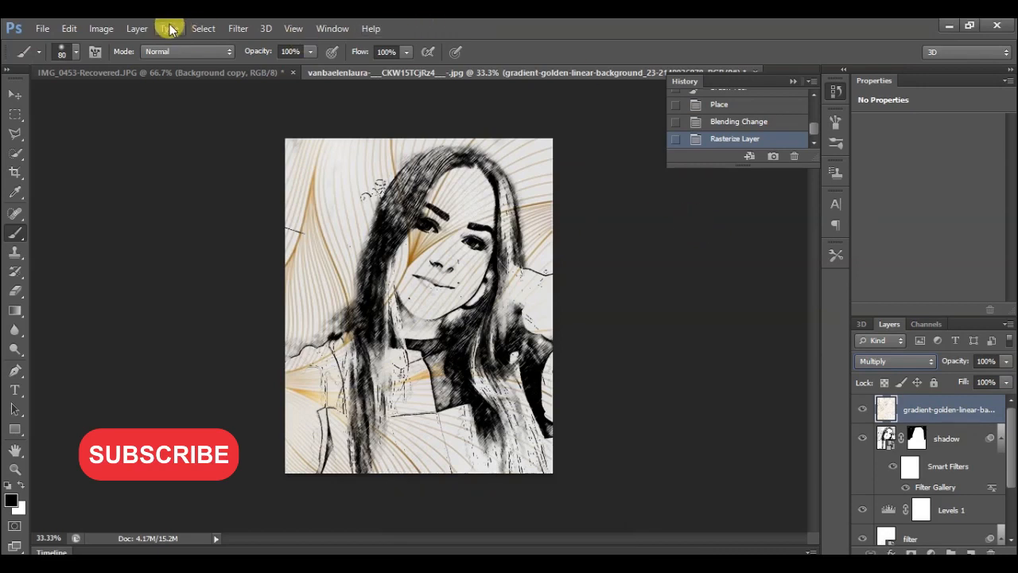
Desaturate the golden line-pattern layer so its lines turn grey.
{"action": "left_click", "coordinate": [101, 29]}
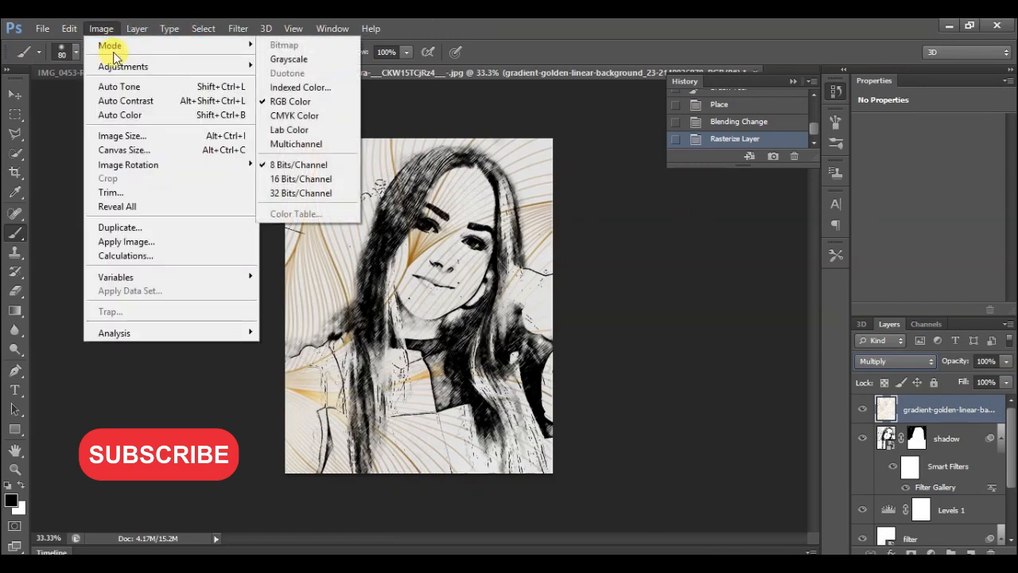
{"action": "mouse_move", "coordinate": [121, 66]}
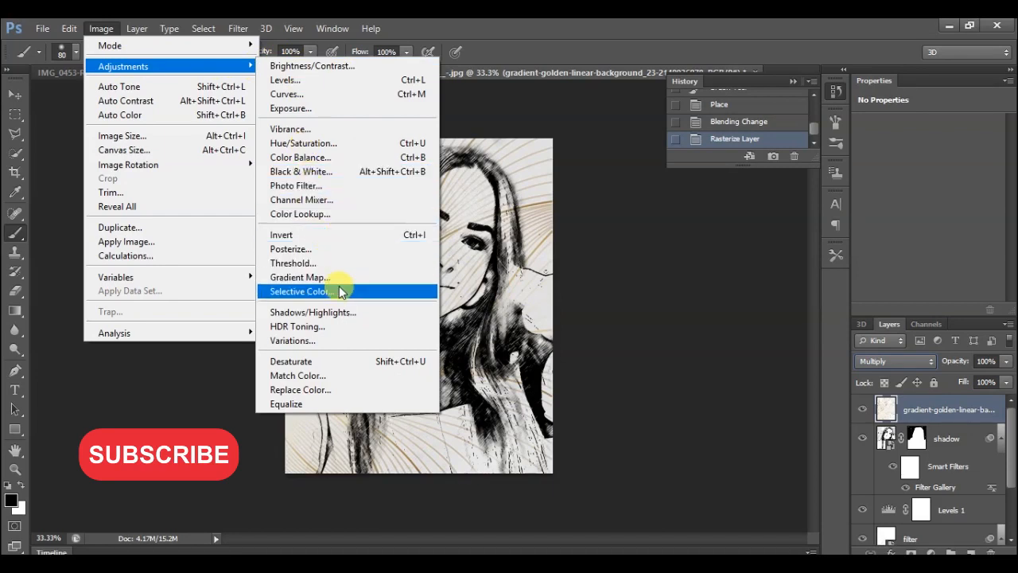
{"action": "left_click", "coordinate": [347, 361]}
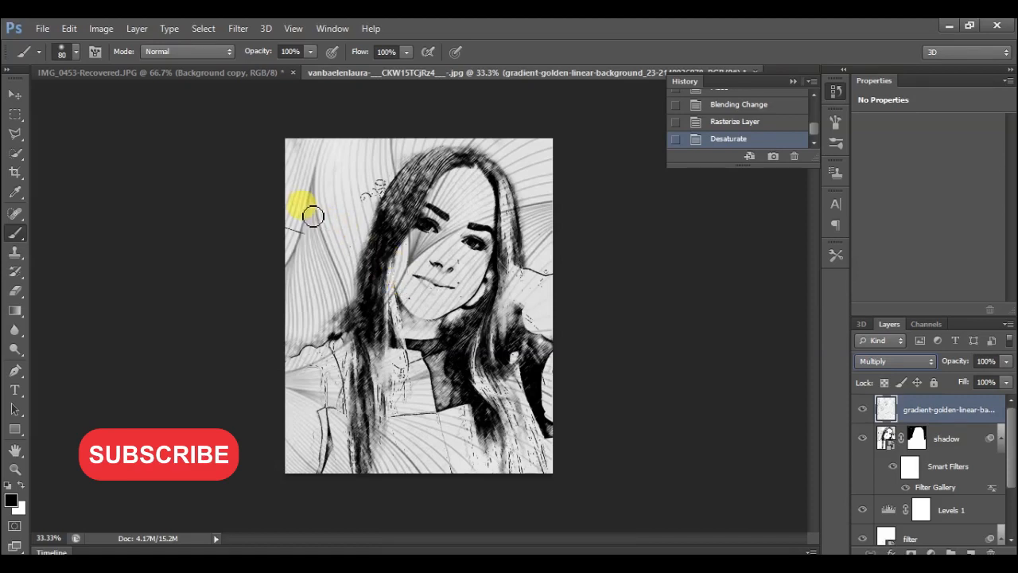
Lighten the line-pattern layer with a Levels adjustment, setting the midtone input level to 1.63.
{"action": "left_click", "coordinate": [104, 29]}
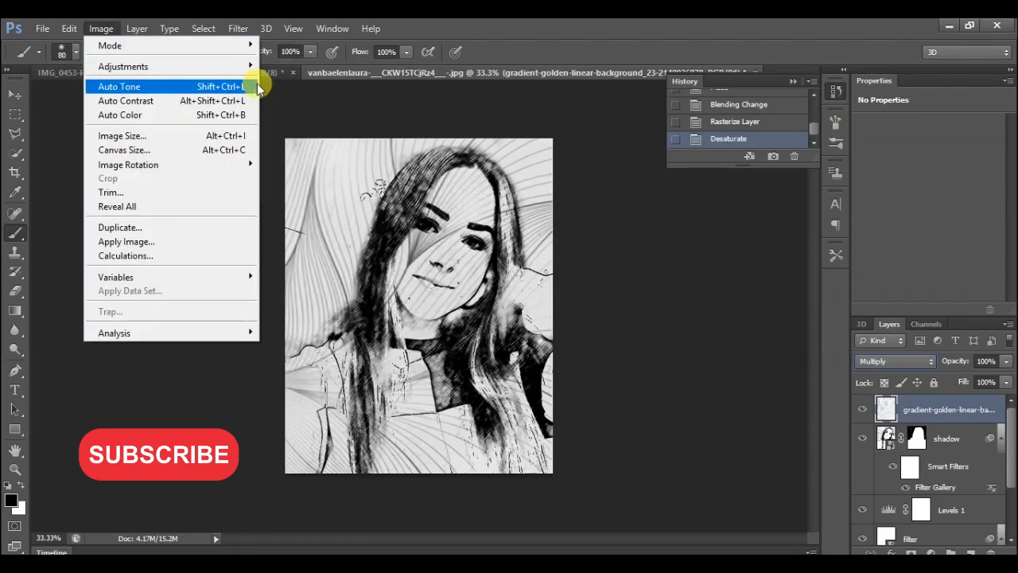
{"action": "left_click", "coordinate": [274, 77]}
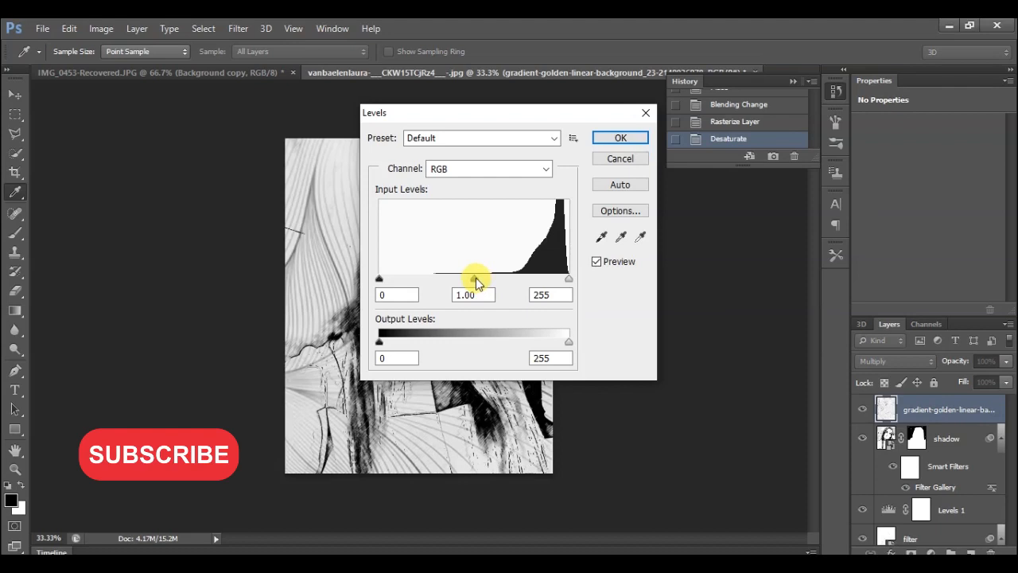
{"action": "left_click_drag", "start_coordinate": [502, 112], "coordinate": [685, 92]}
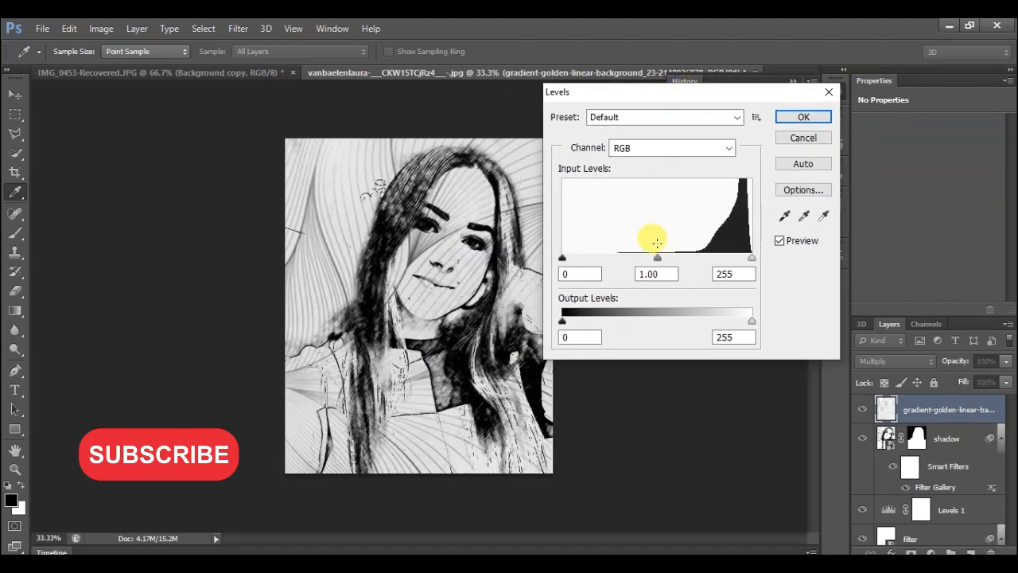
{"action": "left_click_drag", "start_coordinate": [660, 260], "coordinate": [651, 260]}
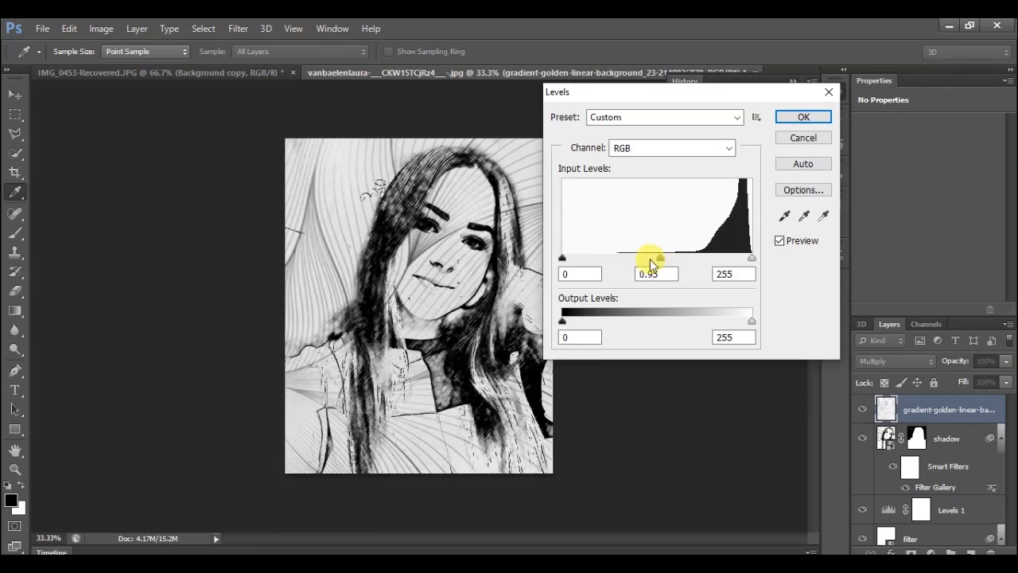
{"action": "left_click_drag", "start_coordinate": [667, 265], "coordinate": [630, 264]}
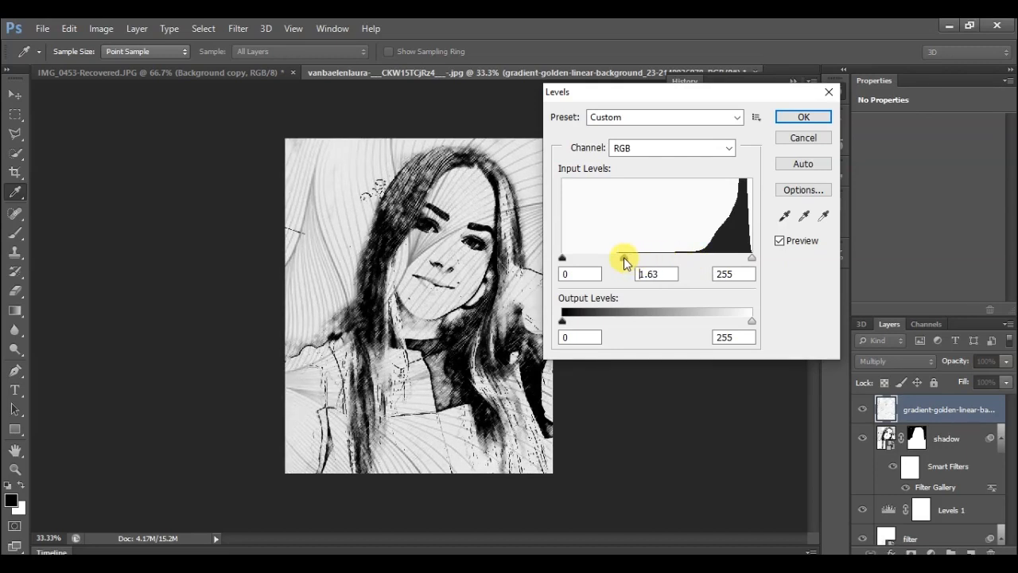
{"action": "left_click", "coordinate": [801, 117]}
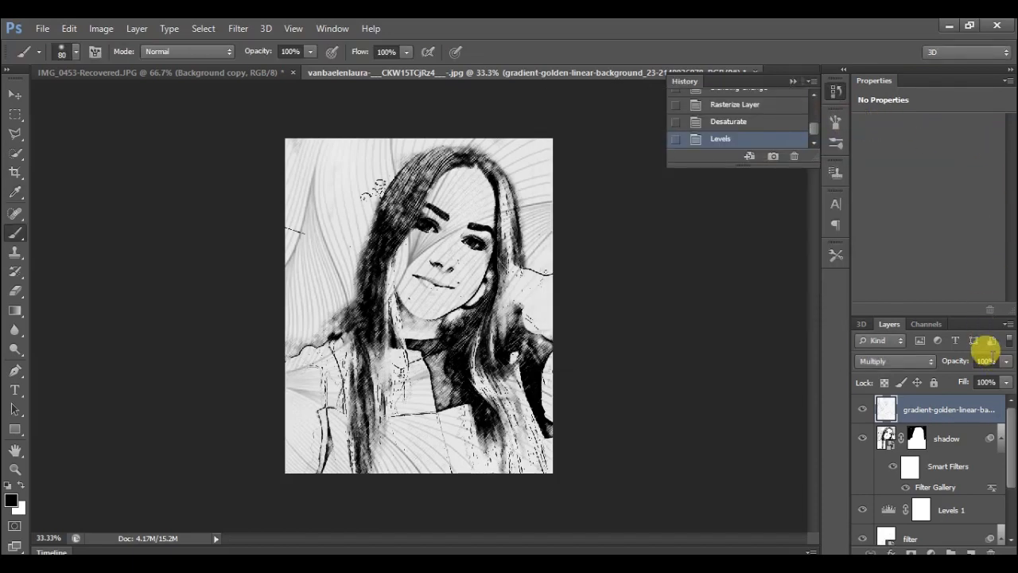
Try lowering the line-pattern layer's opacity to about 26%, and restore it to 100%.
{"action": "left_click", "coordinate": [1006, 362]}
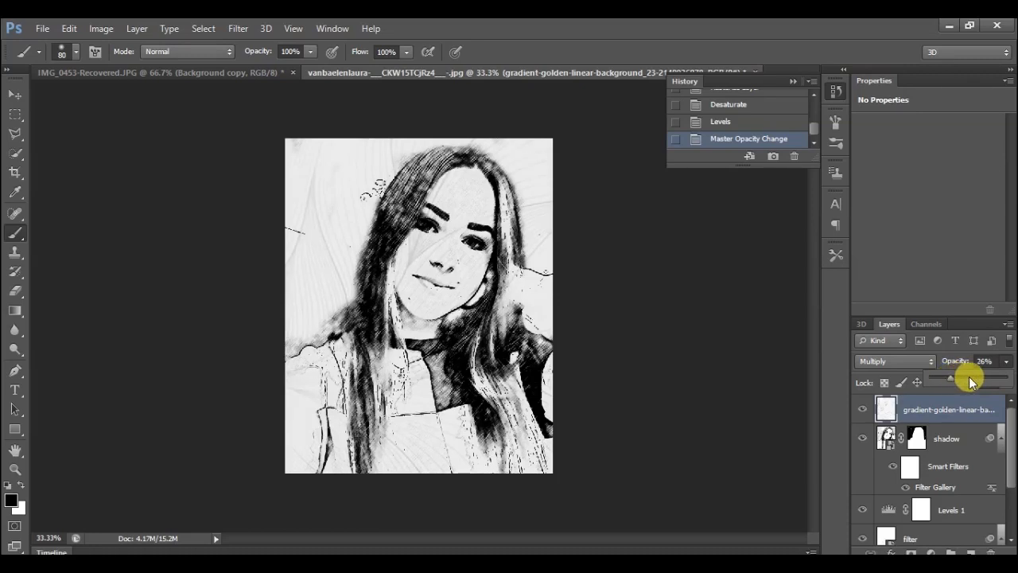
{"action": "left_click_drag", "start_coordinate": [972, 382], "coordinate": [1009, 375]}
Try the line-pattern layer below the Levels 1 adjustment, and return it to the top of the layer stack.
{"action": "left_click", "coordinate": [1011, 441]}
{"action": "mouse_move", "coordinate": [1011, 444]}
{"action": "left_mouse_down"}
{"action": "mouse_move", "coordinate": [1012, 480]}
{"action": "mouse_move", "coordinate": [1010, 445]}
{"action": "left_mouse_up"}
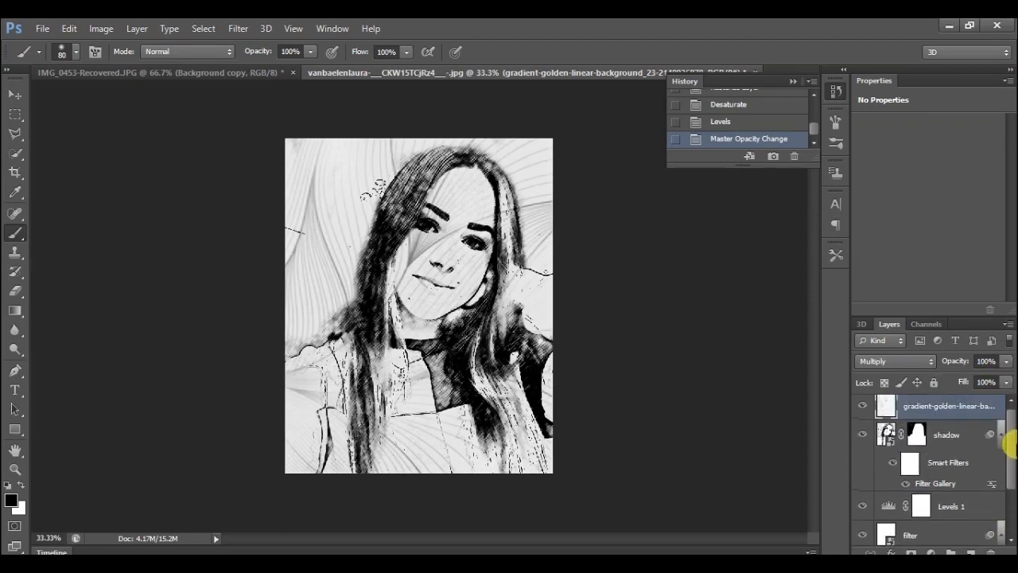
{"action": "mouse_move", "coordinate": [973, 403]}
{"action": "left_mouse_down"}
{"action": "mouse_move", "coordinate": [974, 546]}
{"action": "mouse_move", "coordinate": [966, 408]}
{"action": "mouse_move", "coordinate": [967, 421]}
{"action": "left_mouse_up"}
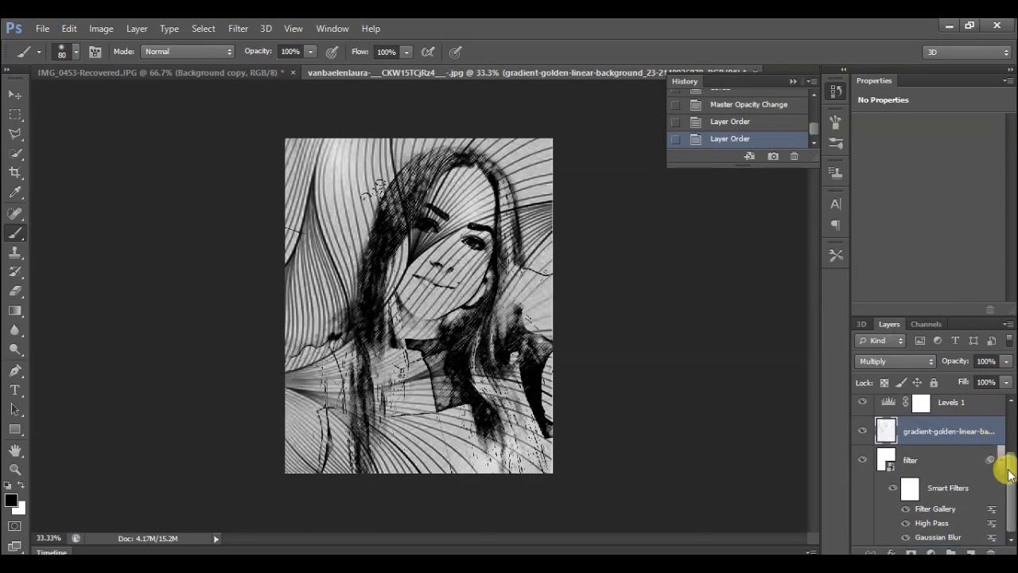
{"action": "left_click_drag", "start_coordinate": [1012, 476], "coordinate": [1013, 457]}
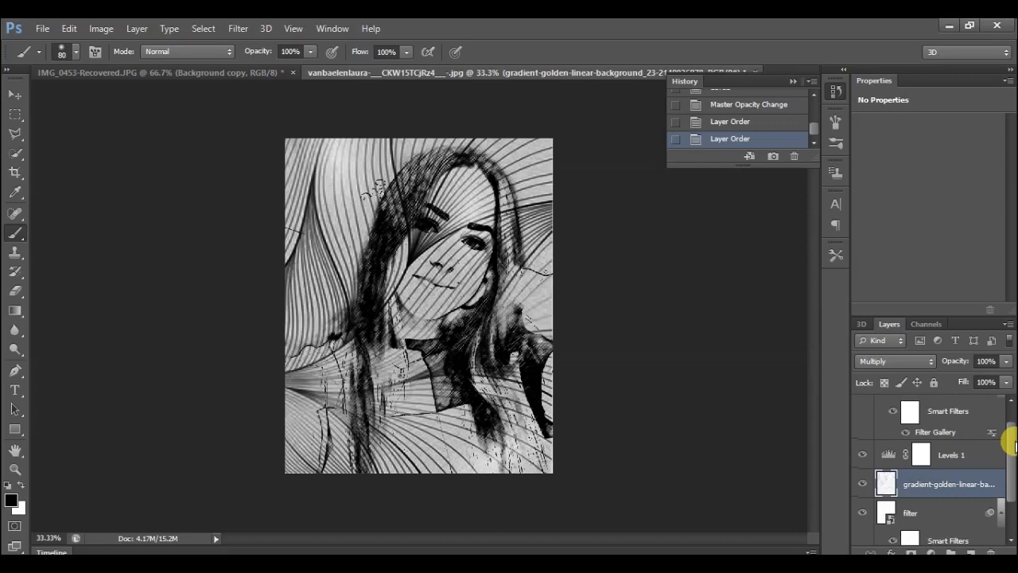
{"action": "left_click_drag", "start_coordinate": [1007, 438], "coordinate": [1008, 428]}
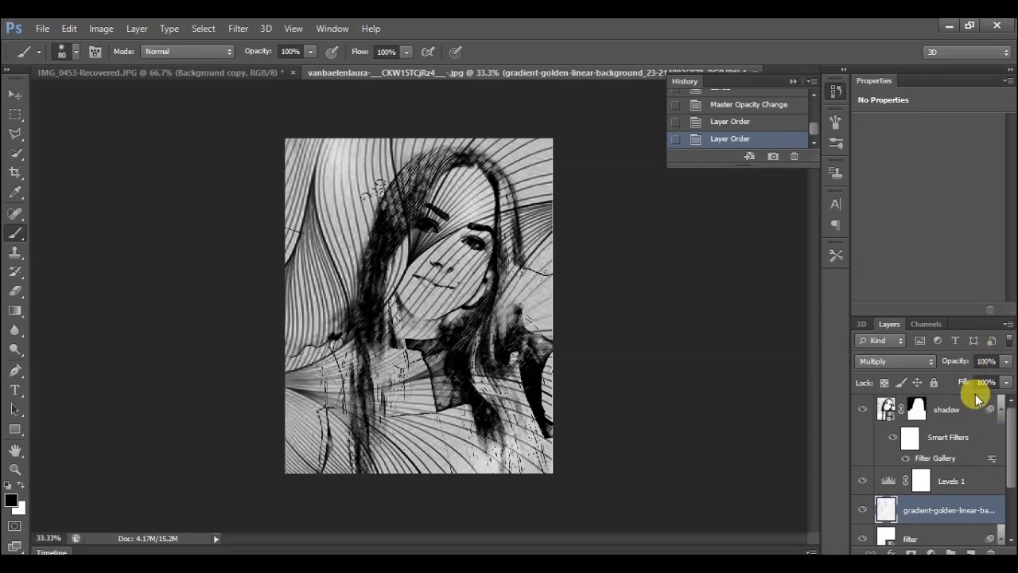
{"action": "left_click_drag", "start_coordinate": [967, 514], "coordinate": [951, 398]}
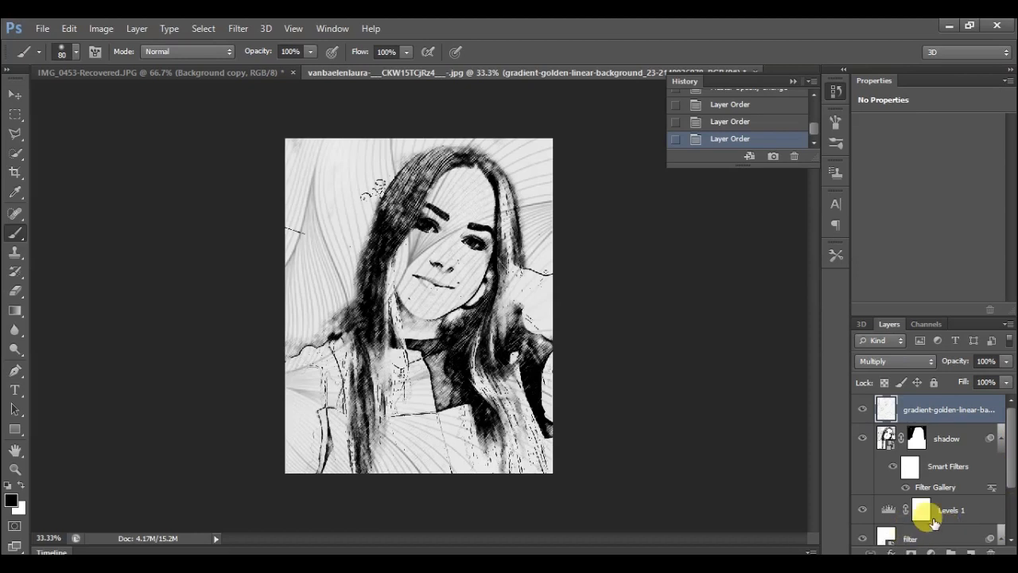
Open the filter layer's smart object and place the smiling woman's portrait from New folder (2) on drive Z, scaled to cover the canvas.
{"action": "left_click_drag", "start_coordinate": [1010, 480], "coordinate": [1010, 546]}
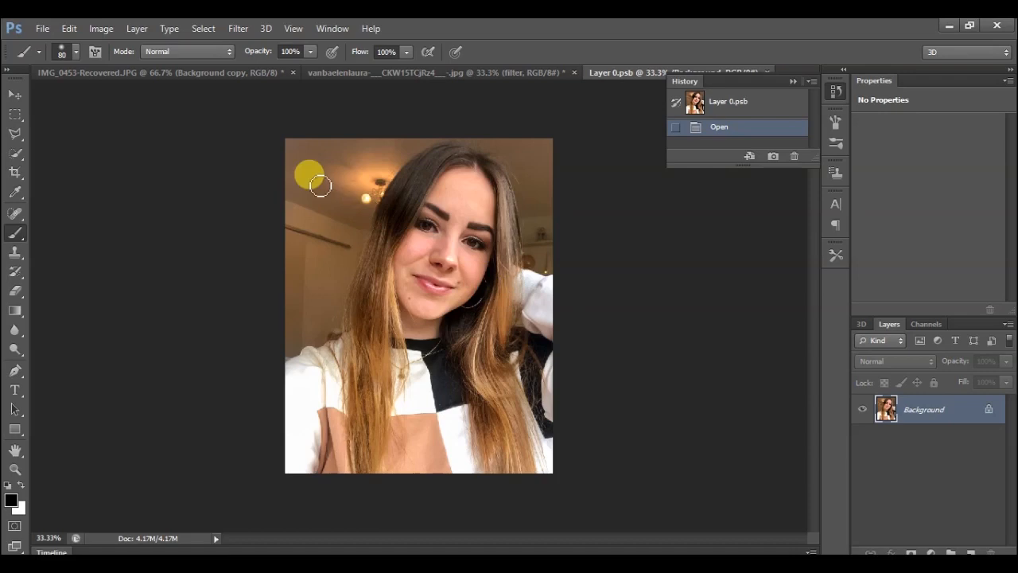
{"action": "left_click", "coordinate": [44, 29]}
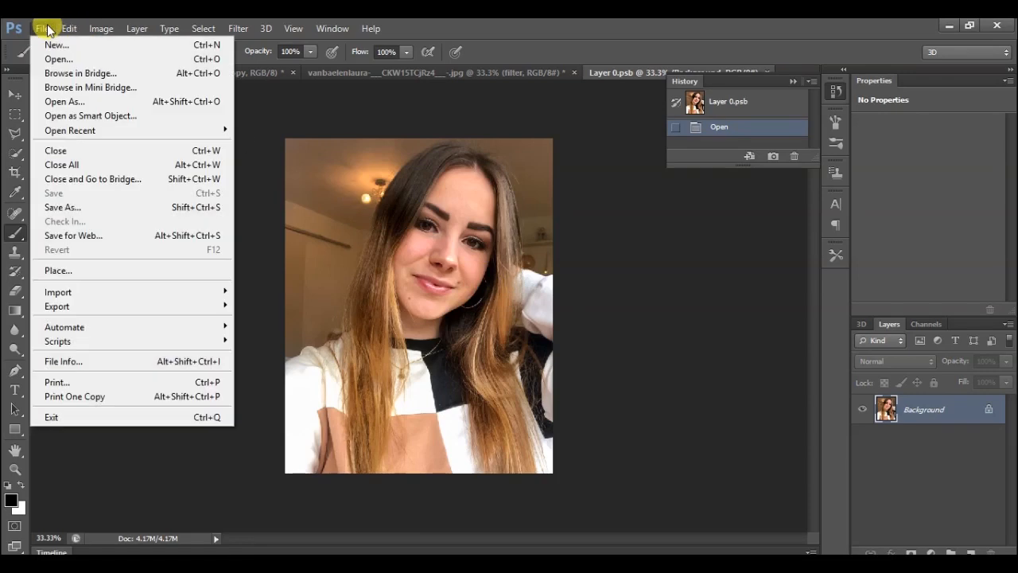
{"action": "left_click", "coordinate": [80, 271]}
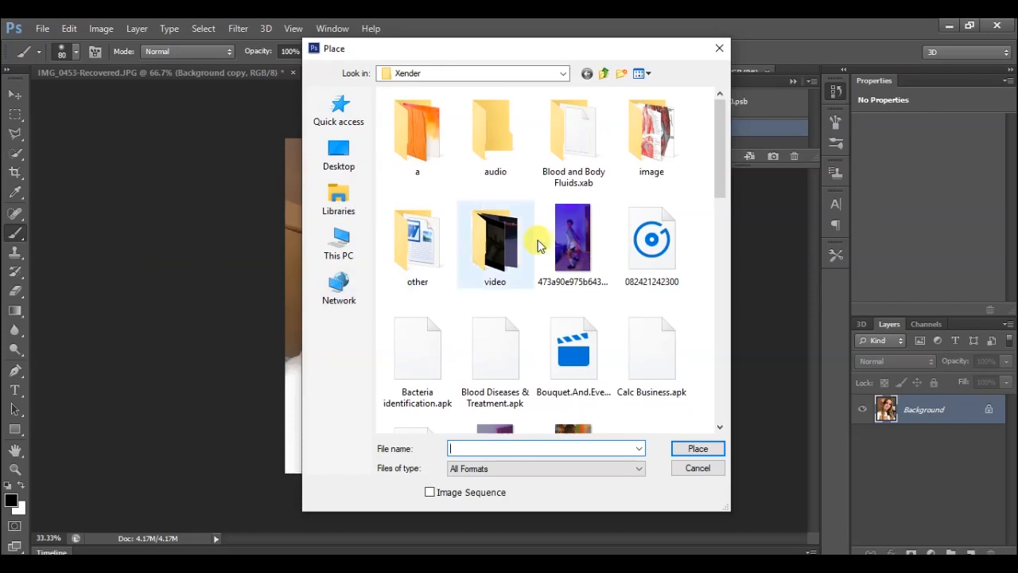
{"action": "left_click", "coordinate": [339, 248]}
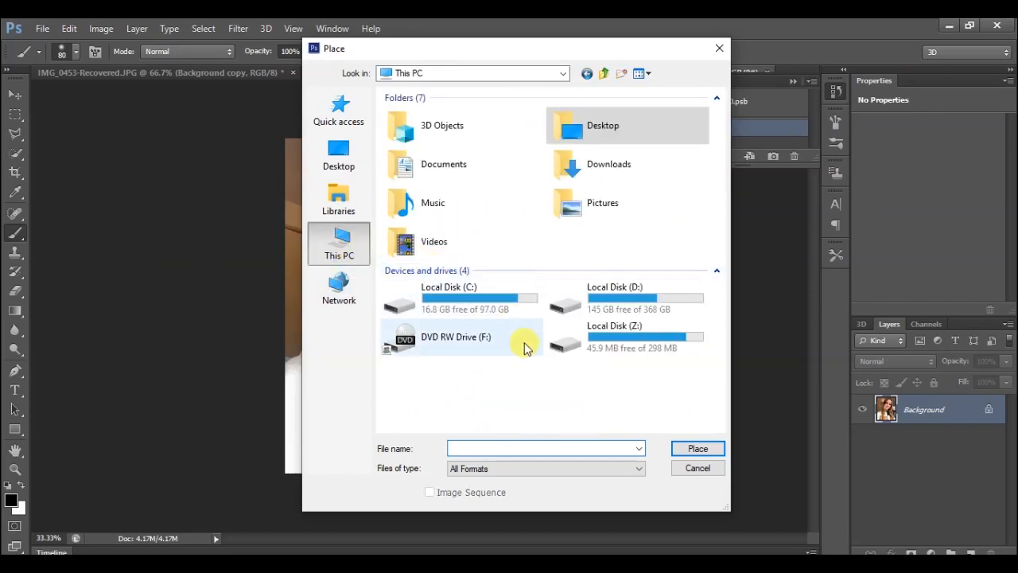
{"action": "double_click", "coordinate": [623, 345]}
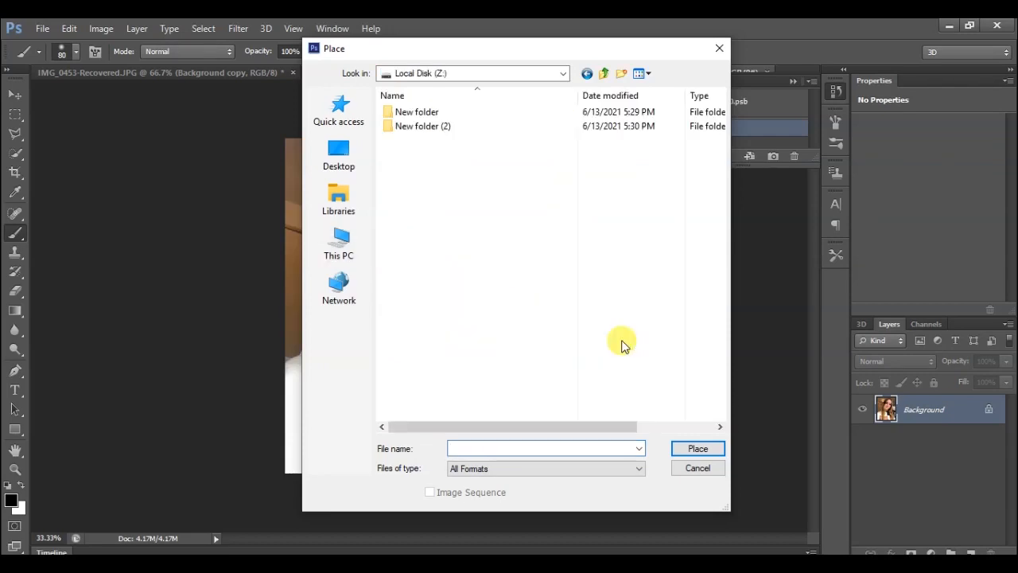
{"action": "double_click", "coordinate": [546, 128]}
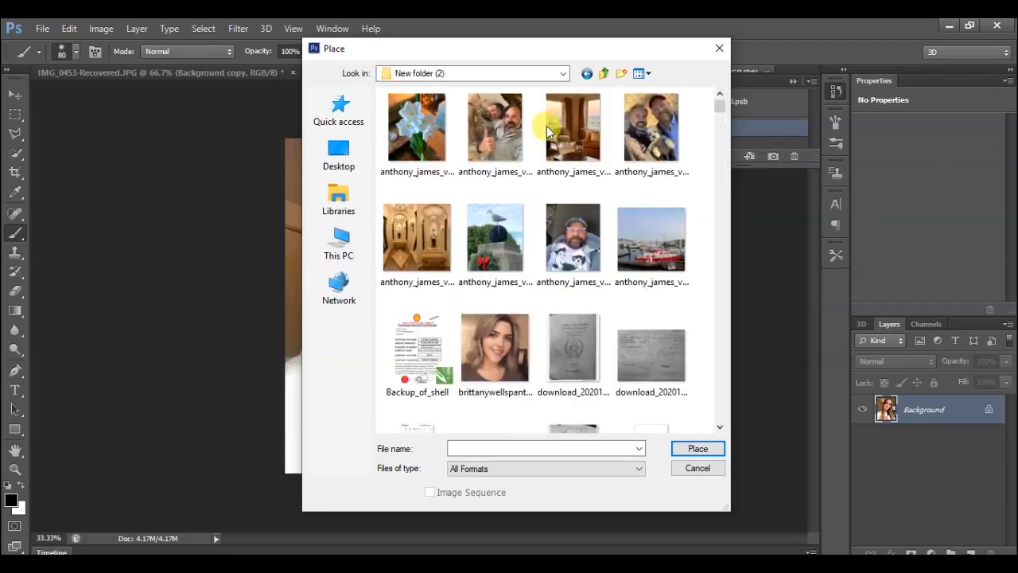
{"action": "double_click", "coordinate": [526, 326]}
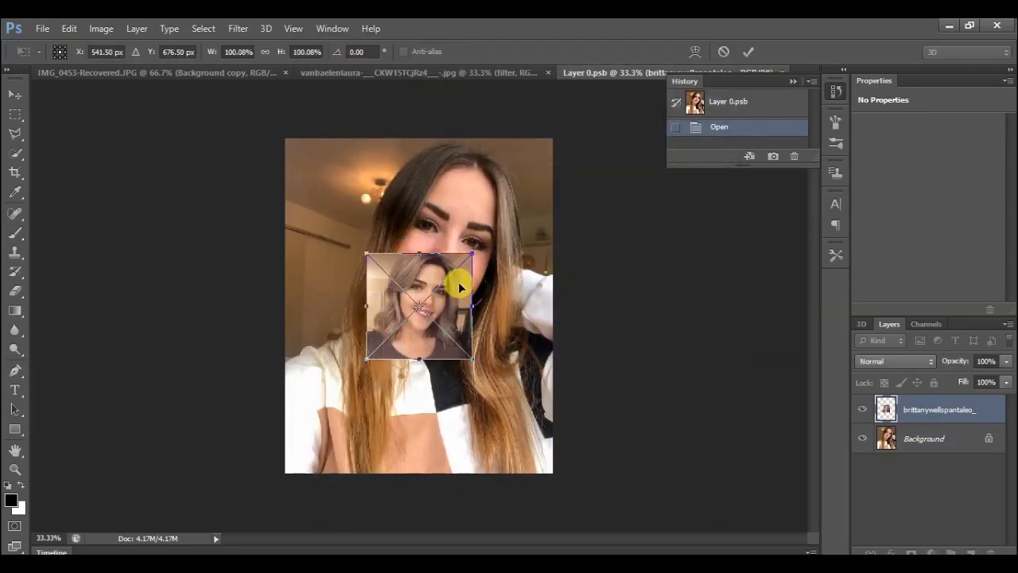
{"action": "mouse_move", "coordinate": [473, 256]}
{"action": "left_mouse_down"}
{"action": "mouse_move", "coordinate": [554, 138]}
{"action": "mouse_move", "coordinate": [559, 104]}
{"action": "left_mouse_up"}
{"action": "key", "text": "Return"}
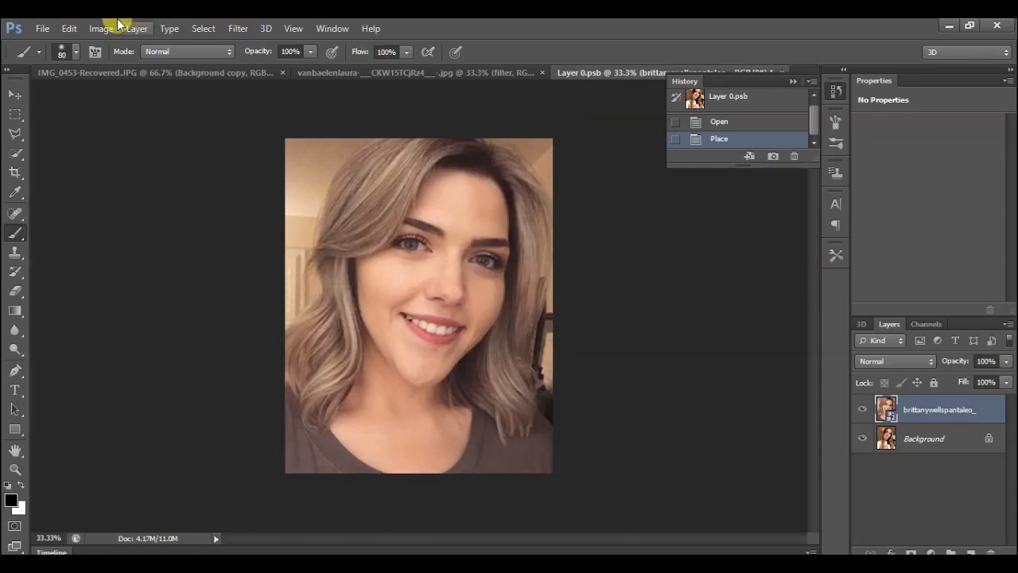
Save and close the Layer 0.psb smart object to update the sketch with the replacement portrait.
{"action": "left_click", "coordinate": [42, 28]}
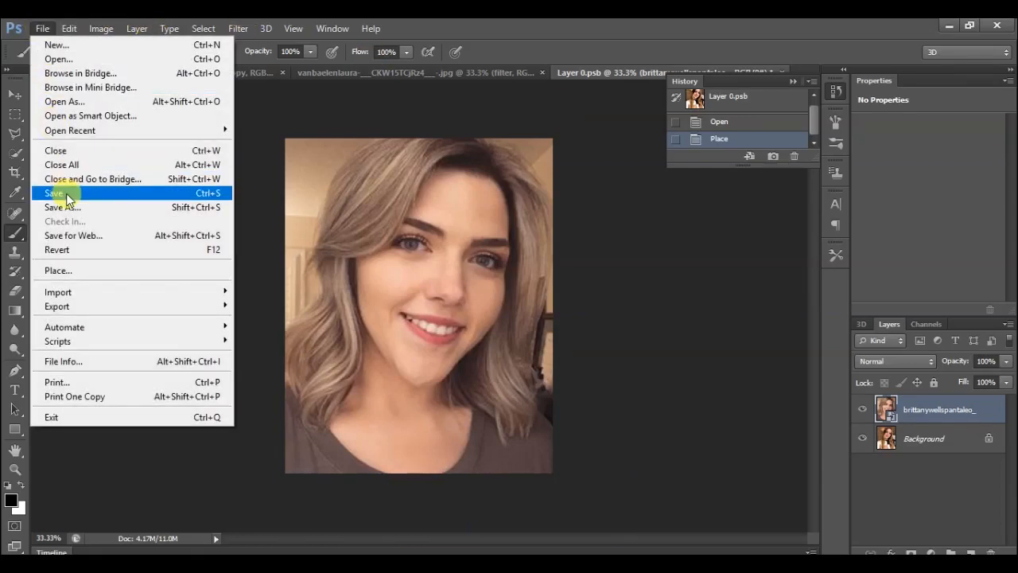
{"action": "left_click", "coordinate": [66, 192]}
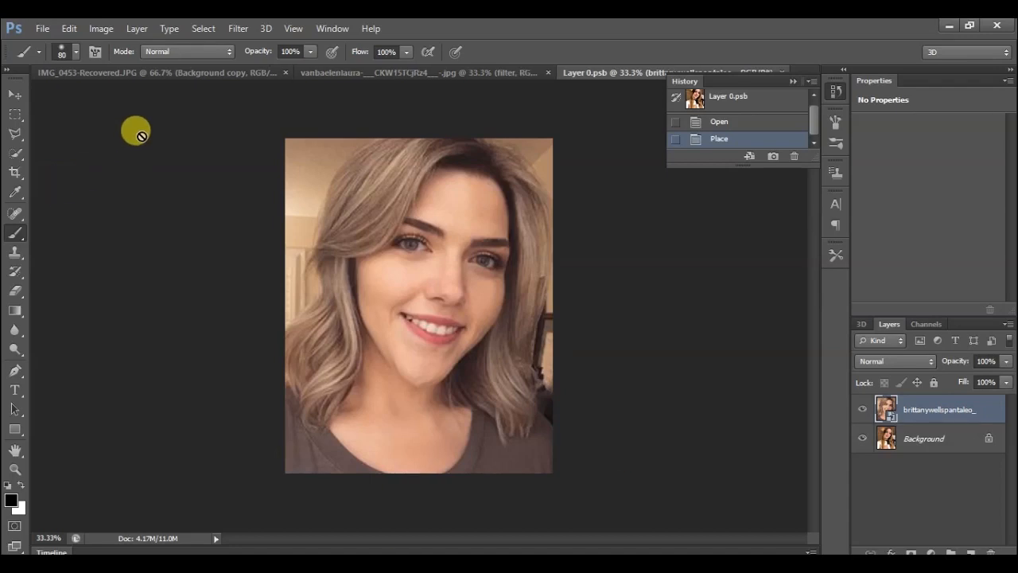
{"action": "left_click", "coordinate": [781, 68]}
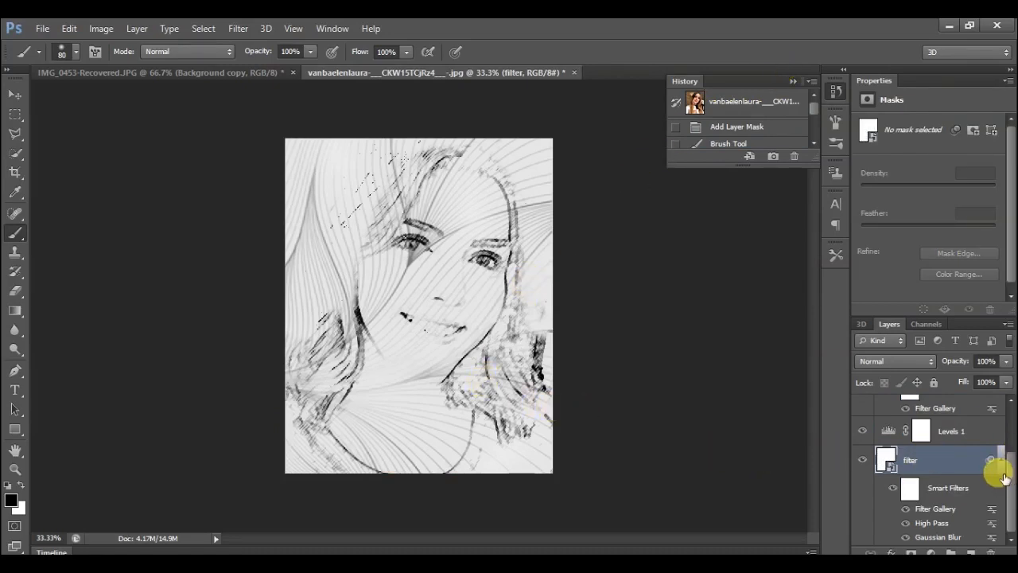
Delete the layer mask from the shadow layer.
{"action": "left_click_drag", "start_coordinate": [1008, 478], "coordinate": [1009, 408]}
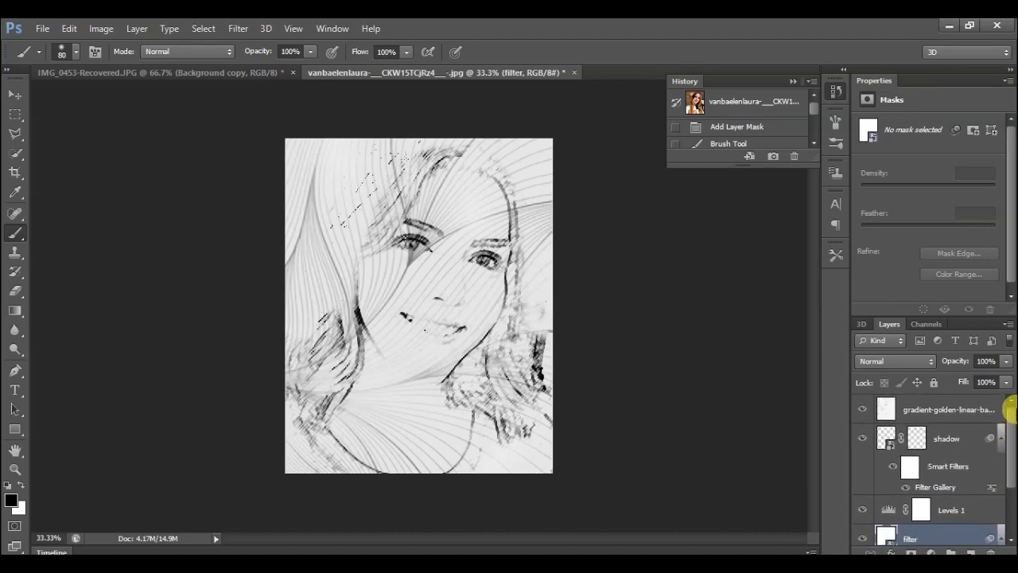
{"action": "left_click", "coordinate": [917, 438]}
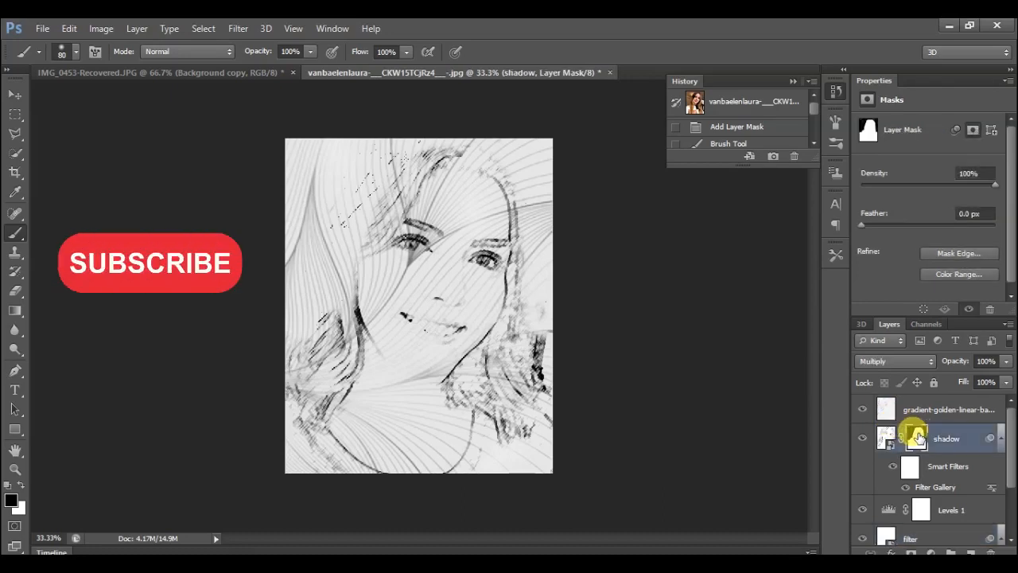
{"action": "right_click", "coordinate": [914, 436]}
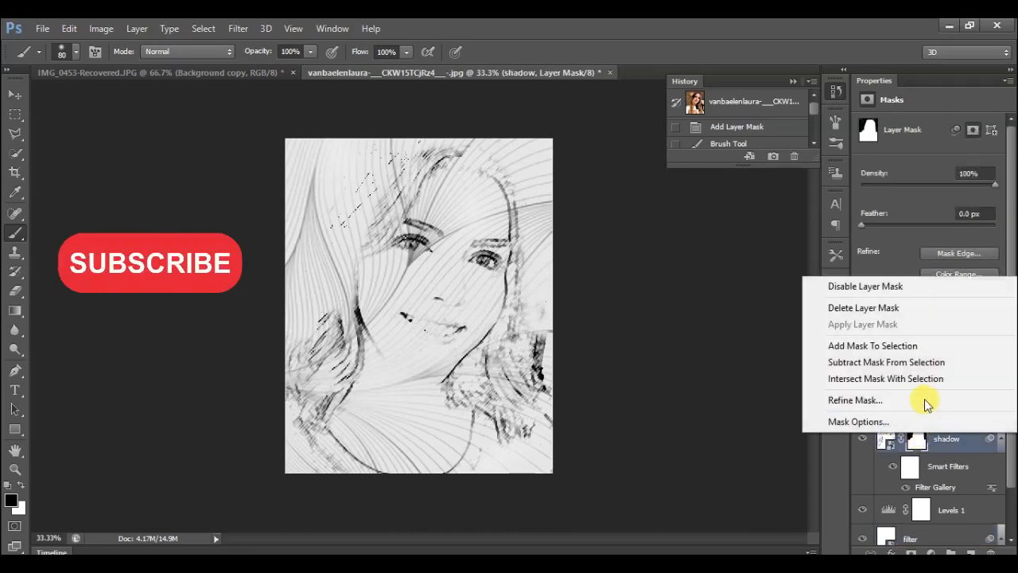
{"action": "left_click", "coordinate": [927, 310]}
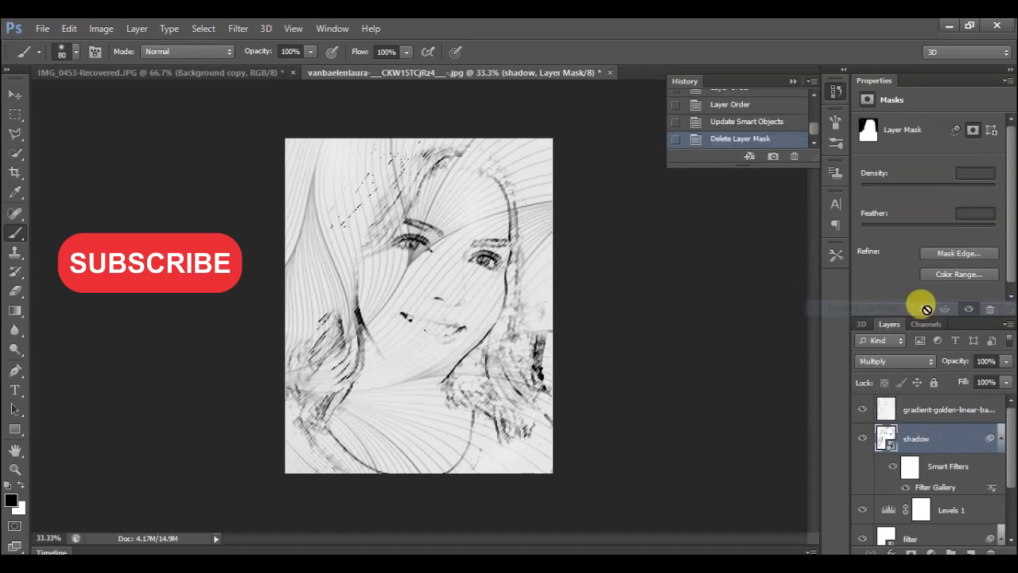